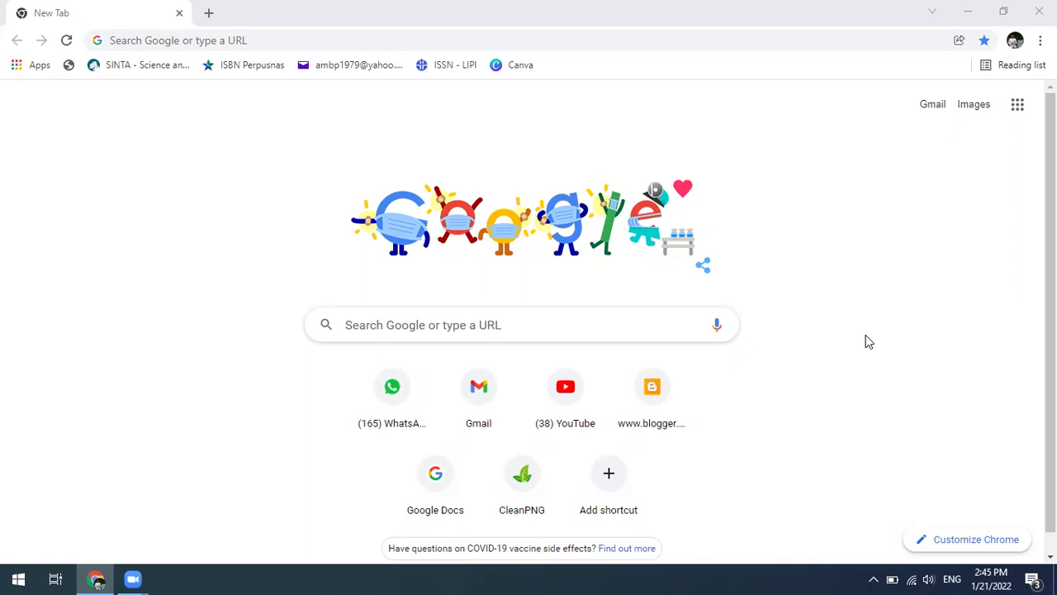
# - Load siakad.inais.ac.id in Chrome to reach the INAIS sign-in page
pyautogui.click(254, 39)
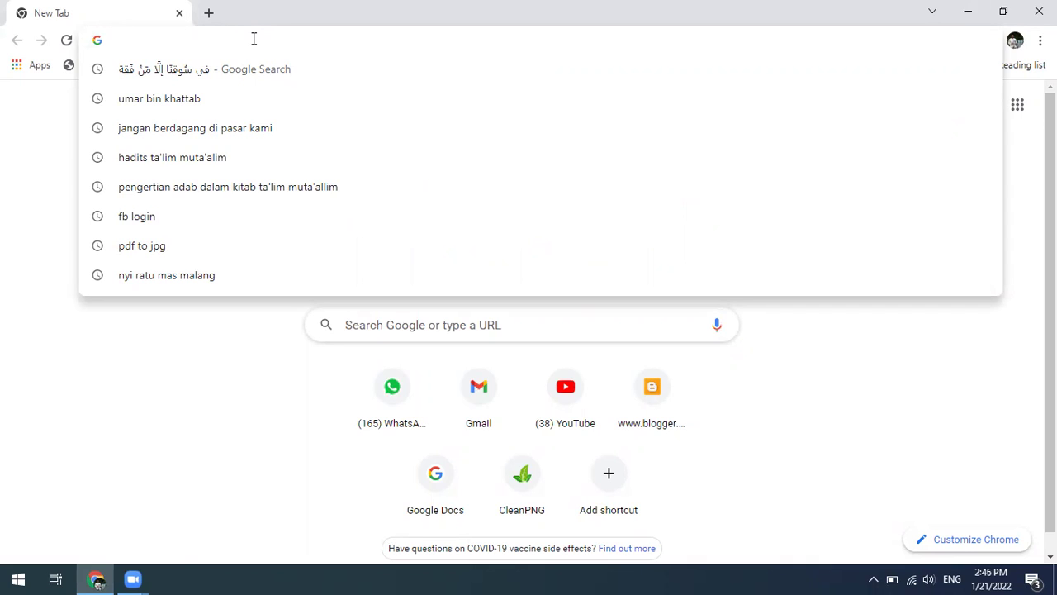
pyautogui.write('siaka')
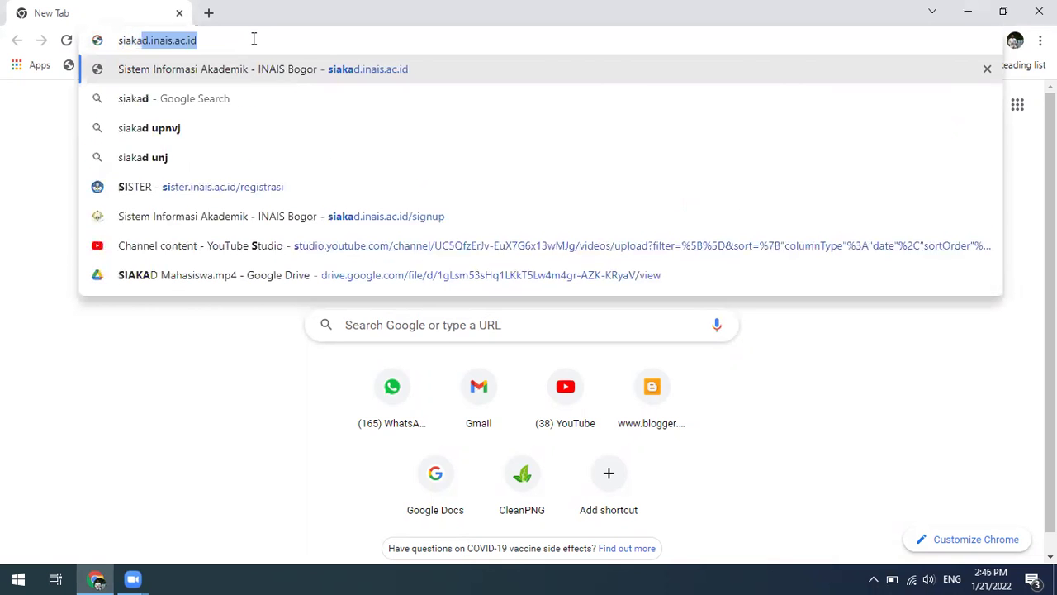
pyautogui.write('d.i')
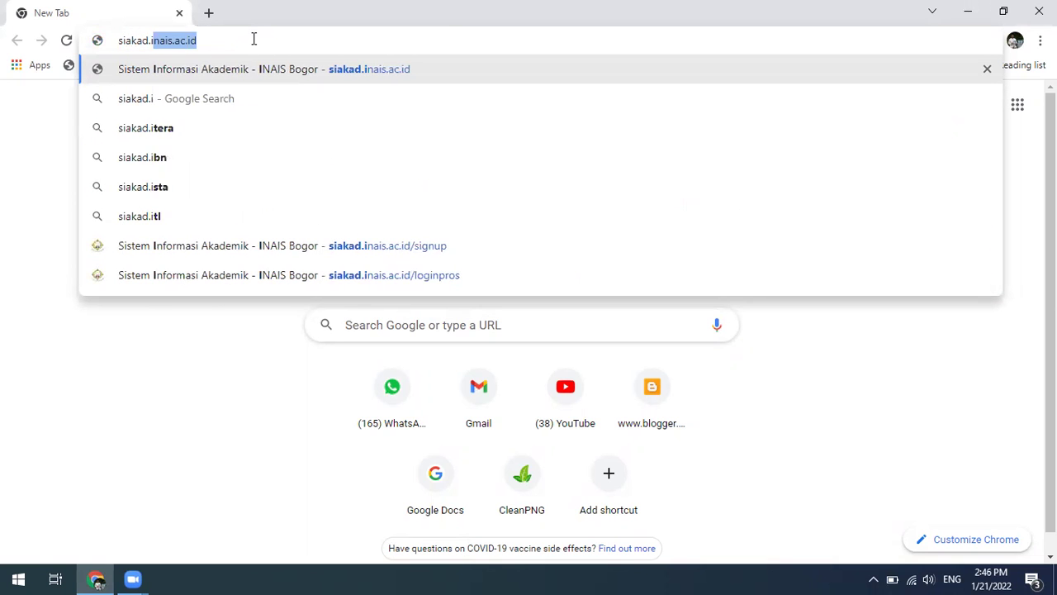
pyautogui.write('nais.ac.id')
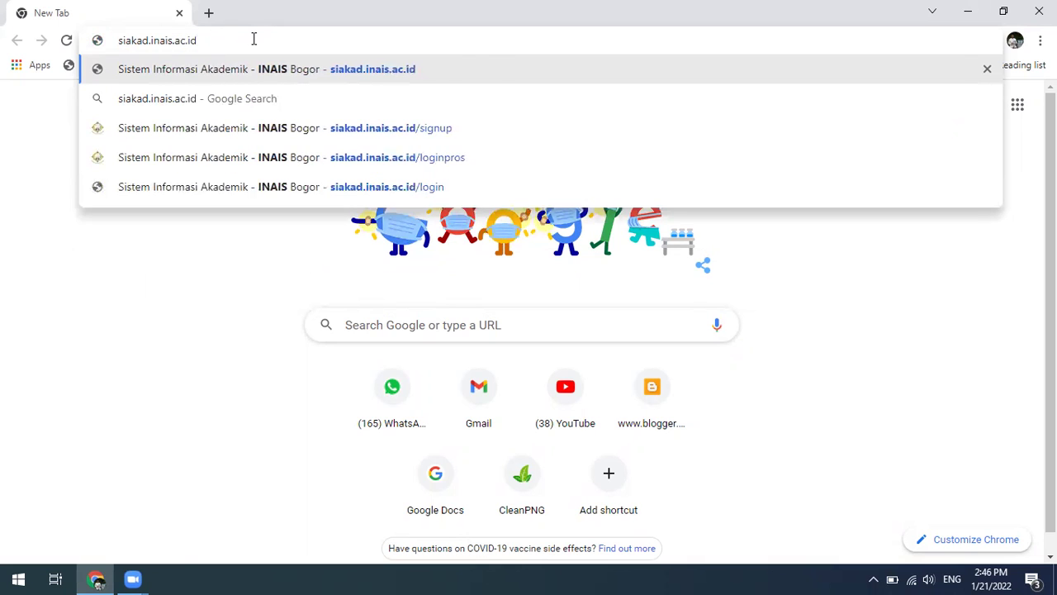
pyautogui.press('Return')
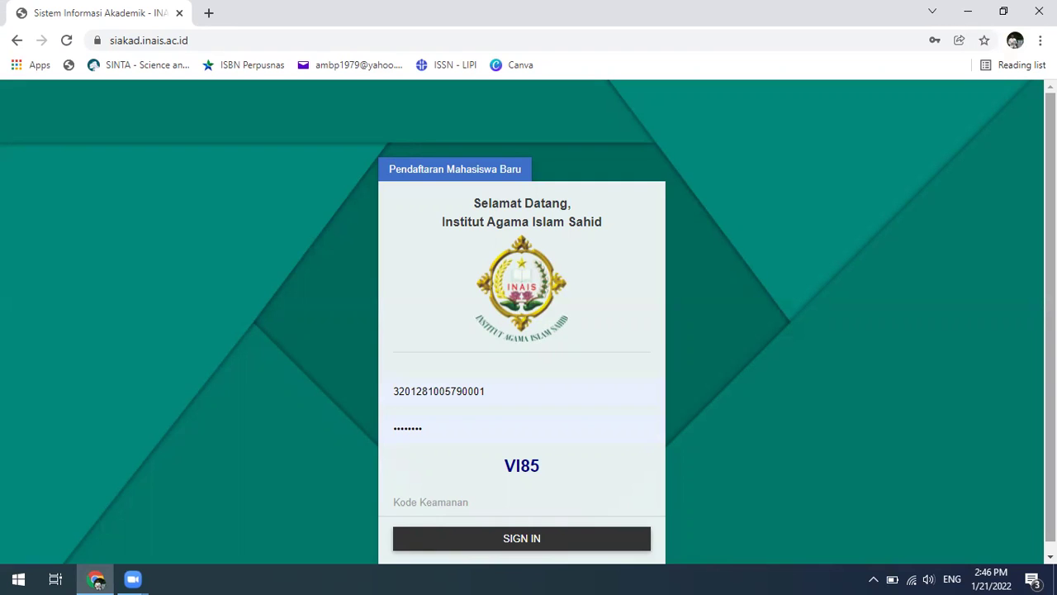
# - Empty the prefilled username and password fields, dismissing Chrome's saved-login suggestions
pyautogui.scroll(-1, 528, 322)
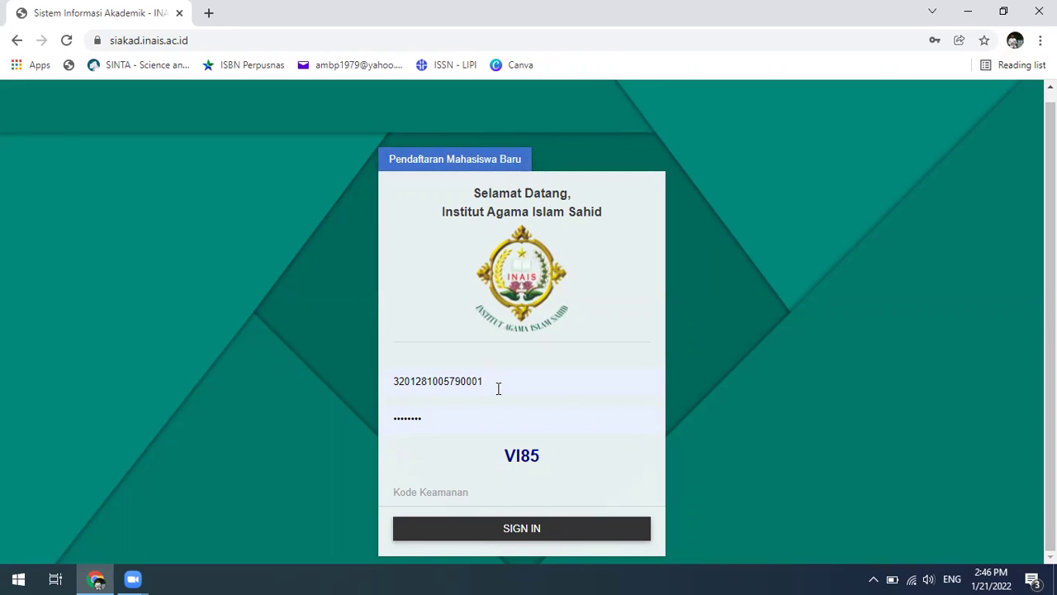
pyautogui.moveTo(495, 382); pyautogui.dragTo(367, 382)
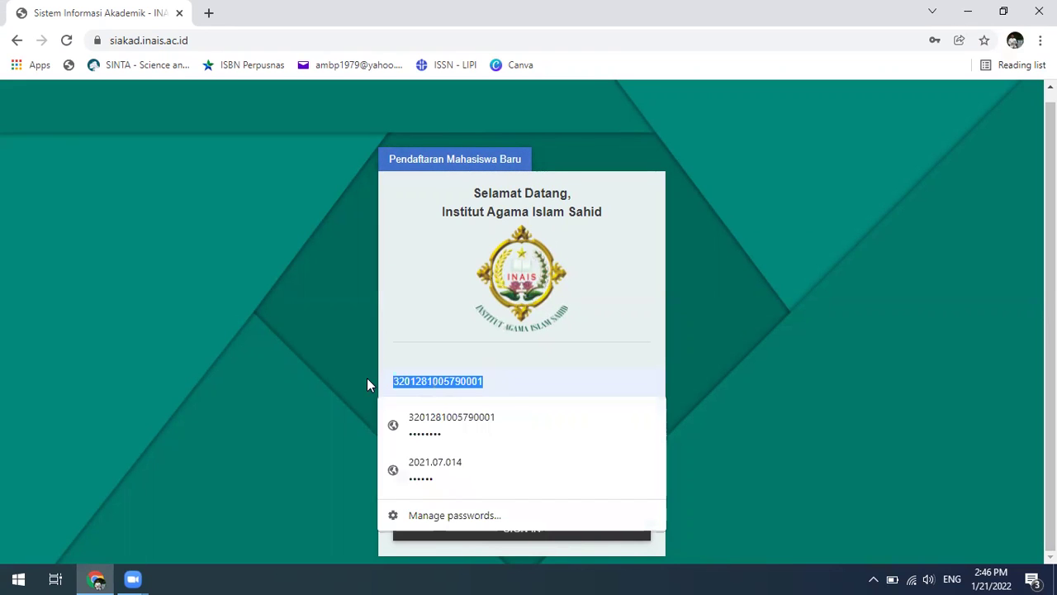
pyautogui.press('BackSpace')
pyautogui.click(870, 374)
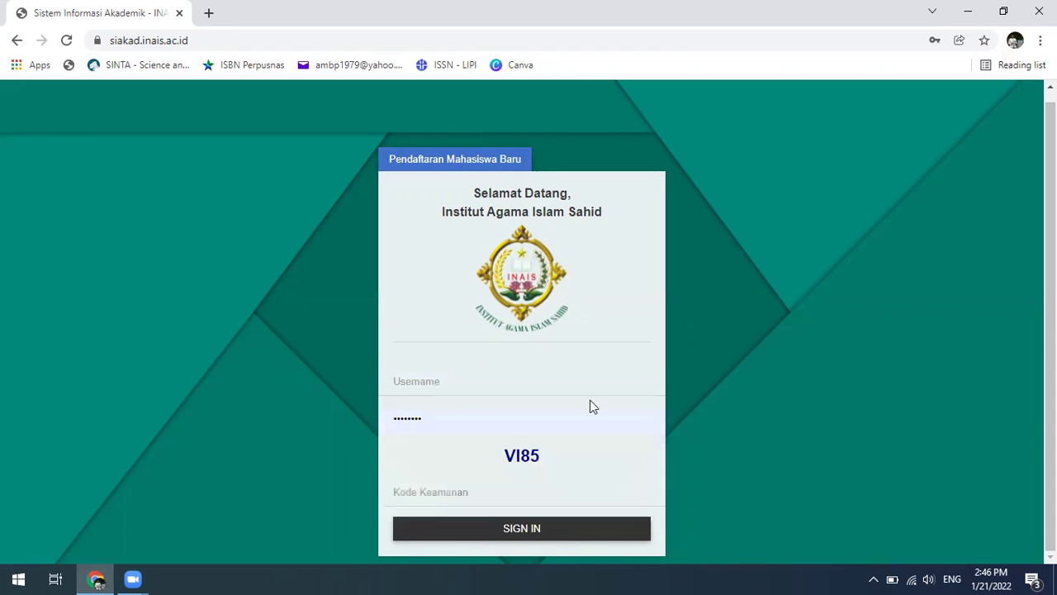
pyautogui.doubleClick(462, 423)
pyautogui.press('BackSpace')
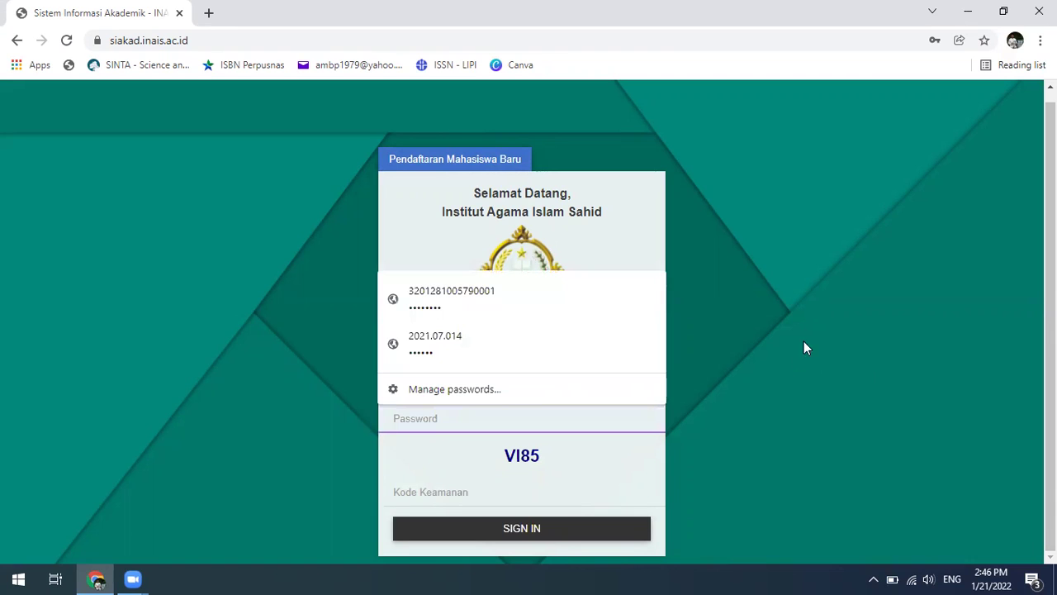
pyautogui.click(793, 359)
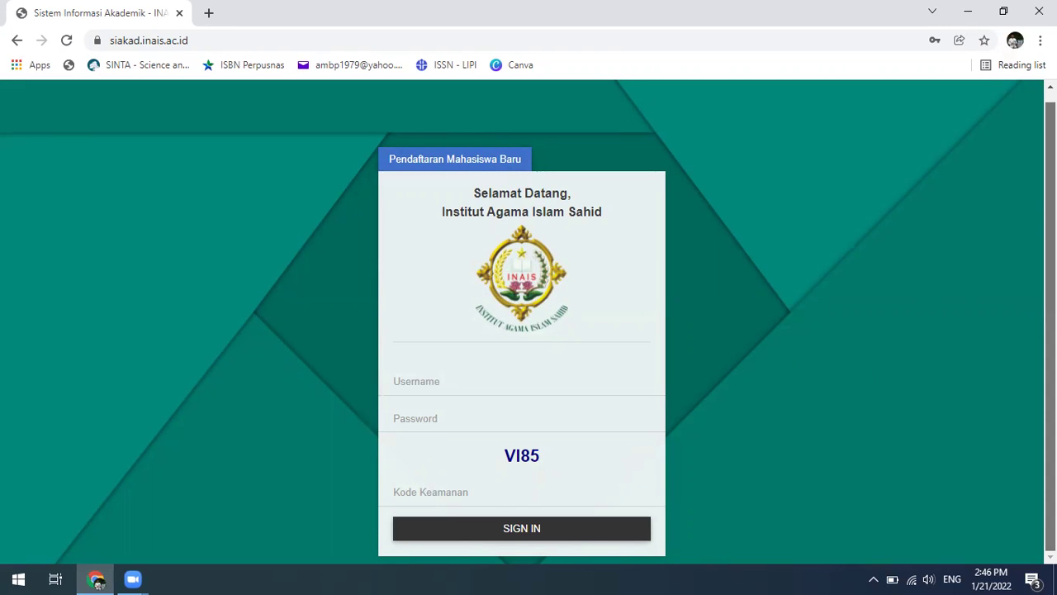
pyautogui.scroll(1, 529, 322)
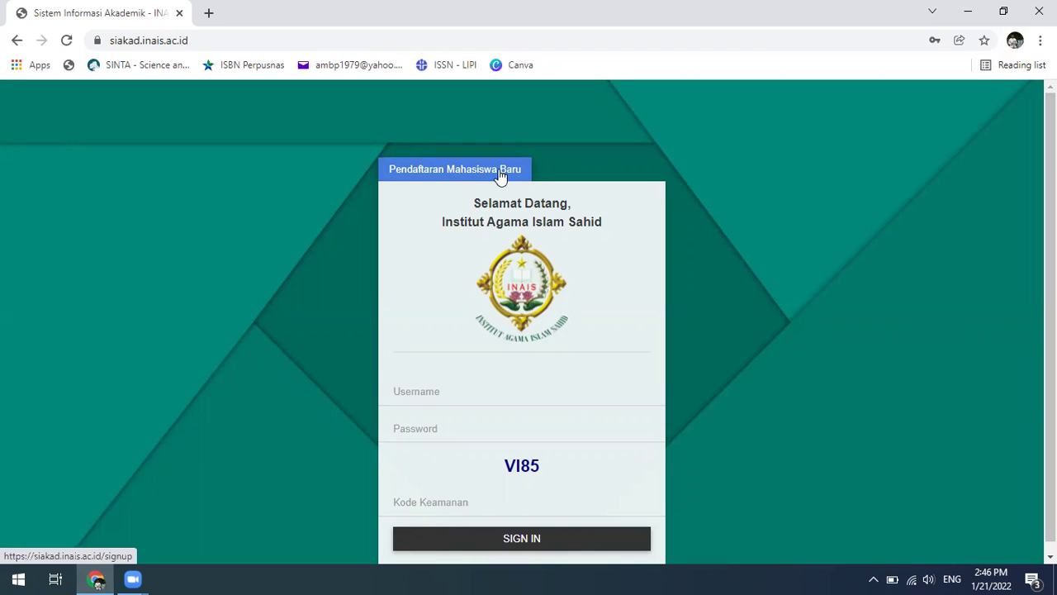
# - Go to Pendaftaran Mahasiswa Baru and choose Daftar on the S2 card
pyautogui.click(439, 172)
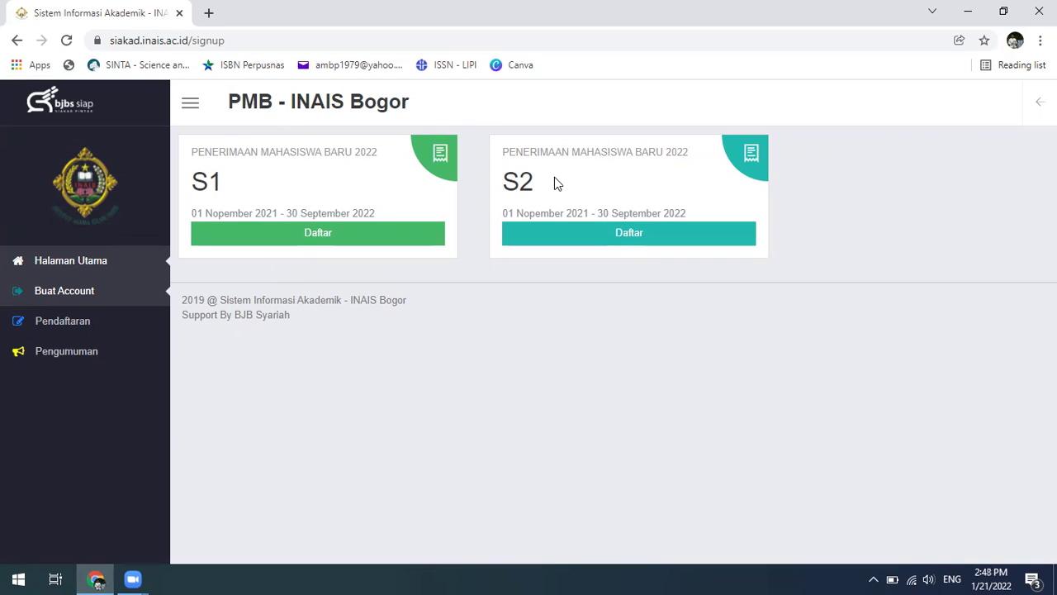
pyautogui.click(667, 236)
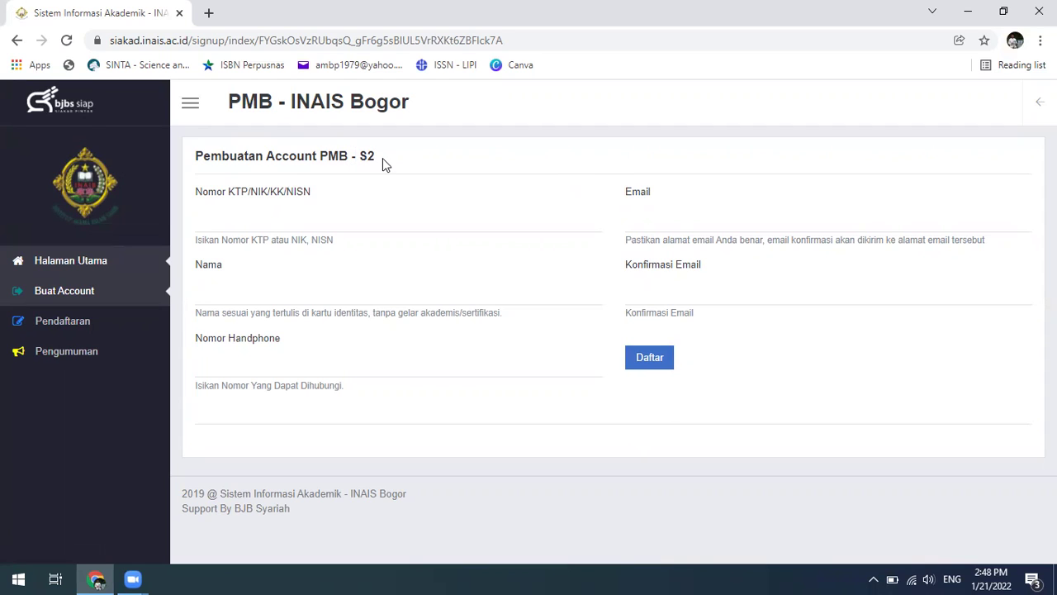
pyautogui.click(284, 225)
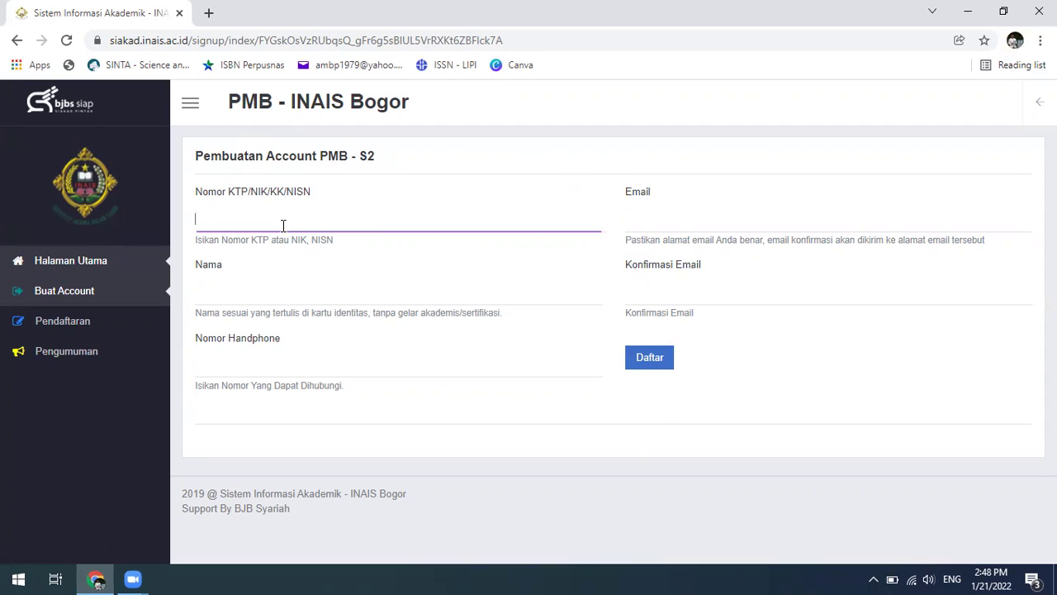
pyautogui.click(256, 290)
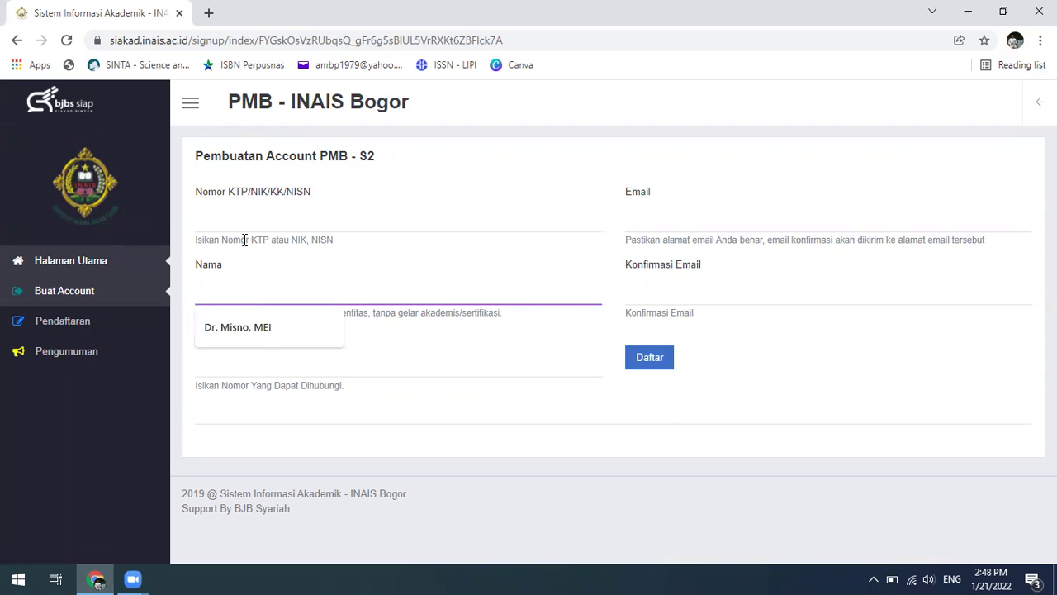
pyautogui.click(307, 223)
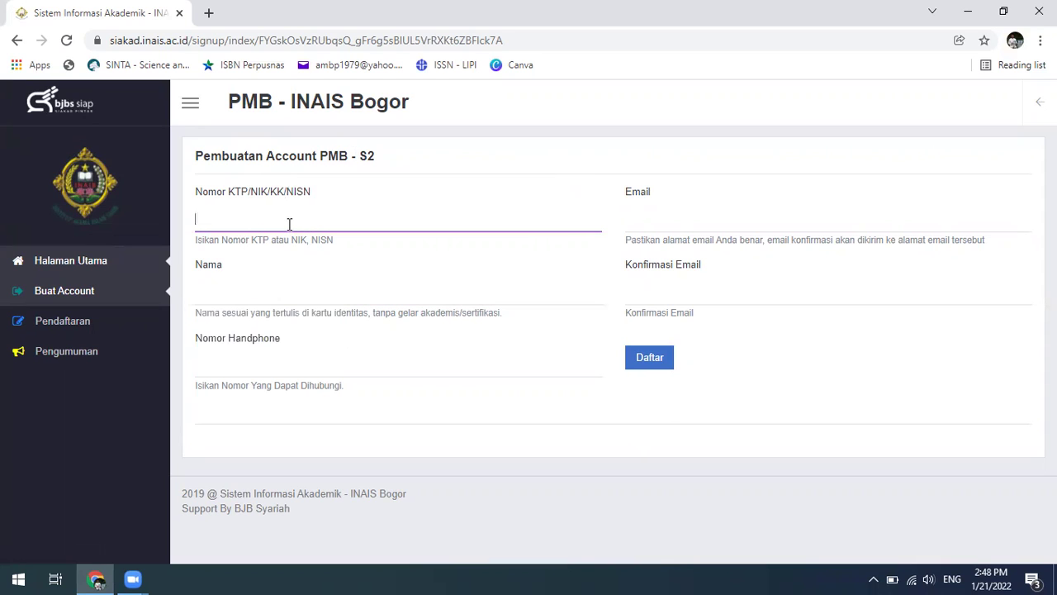
pyautogui.click(269, 290)
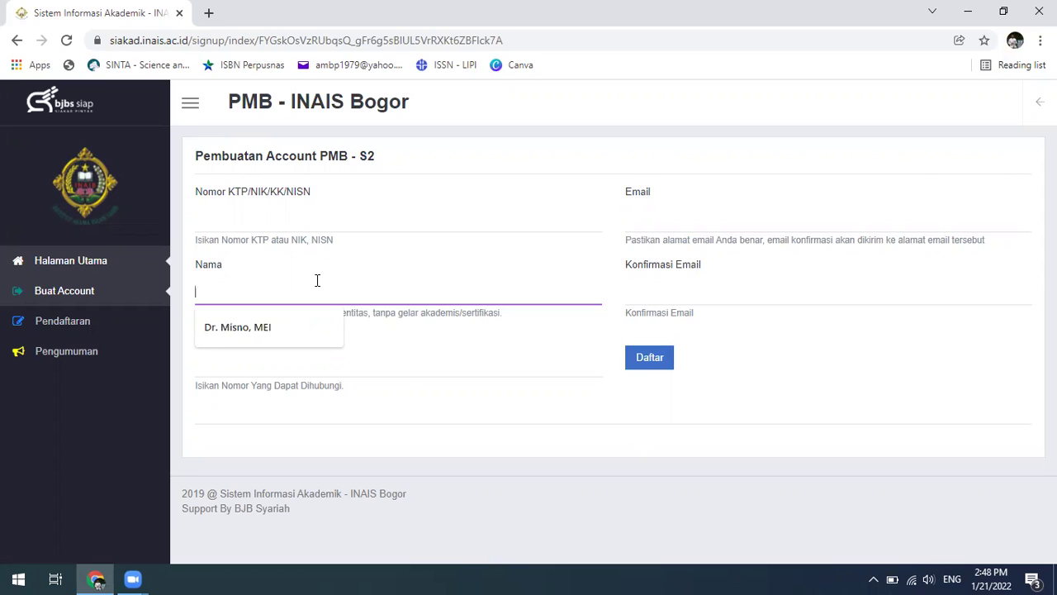
pyautogui.click(402, 363)
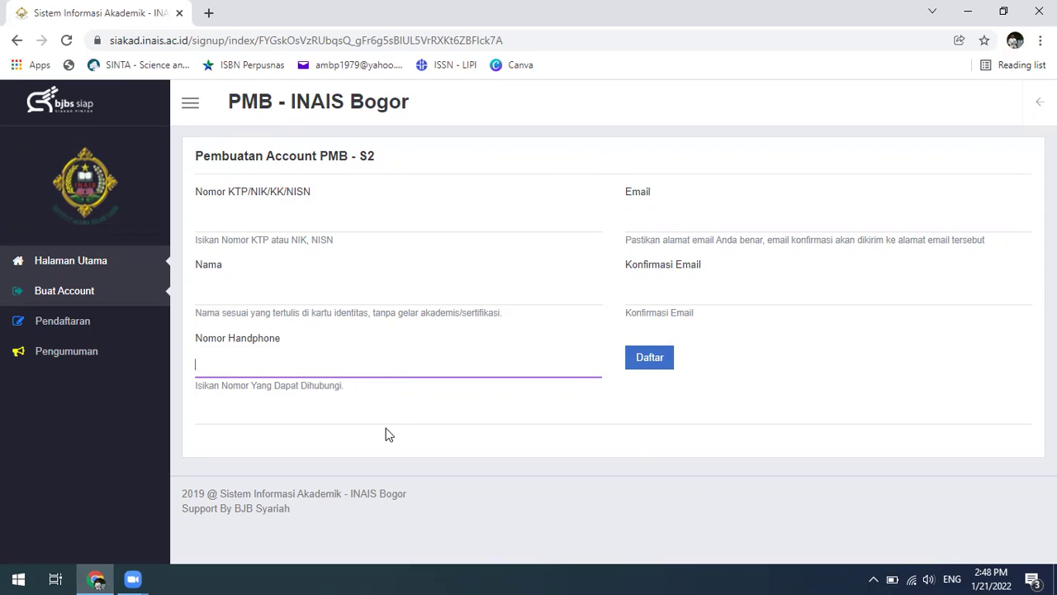
pyautogui.click(678, 222)
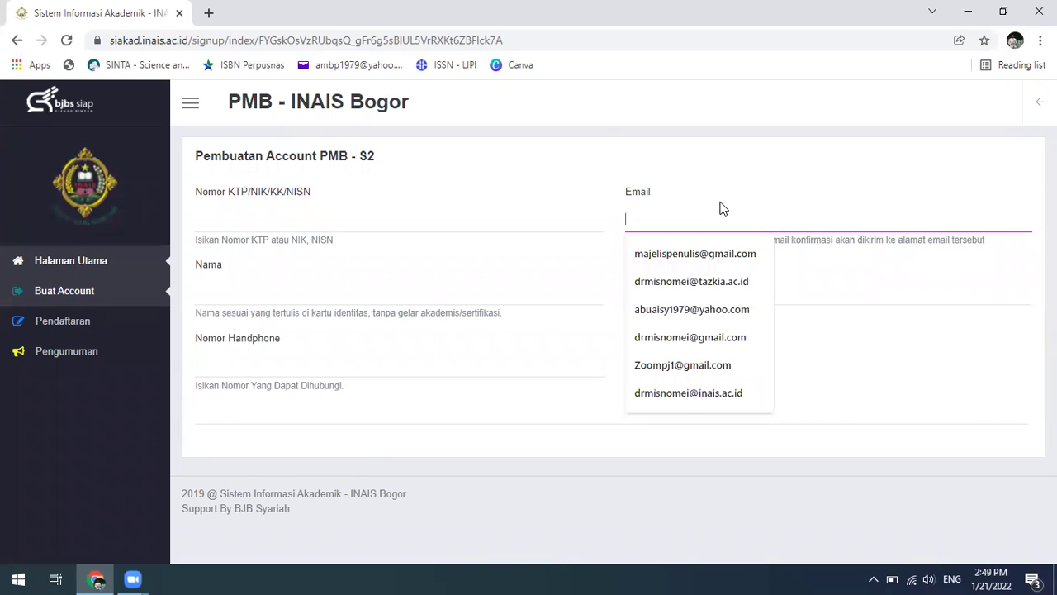
pyautogui.click(873, 274)
pyautogui.click(795, 295)
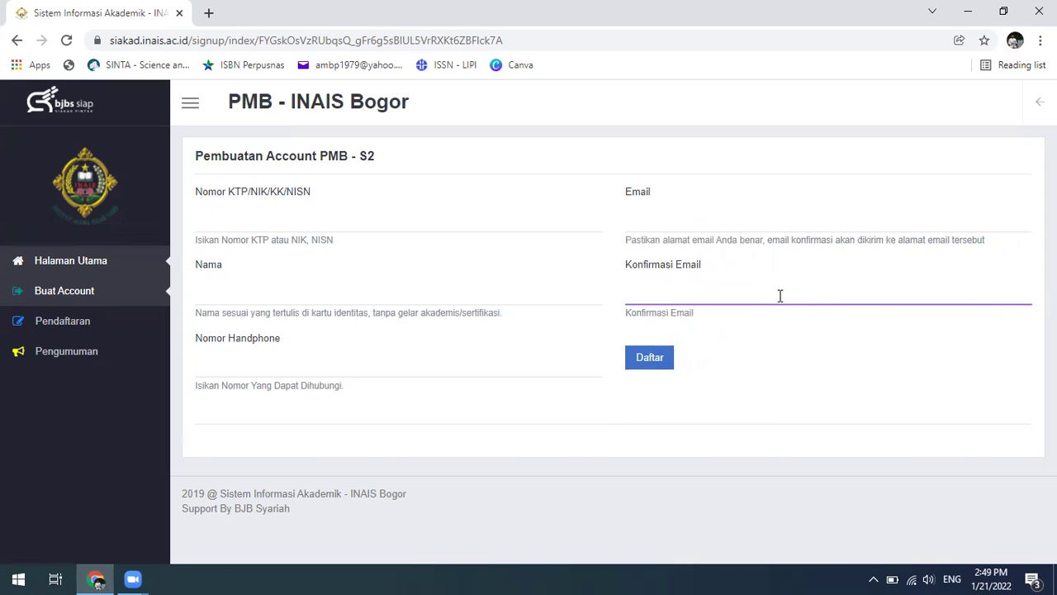
pyautogui.click(707, 216)
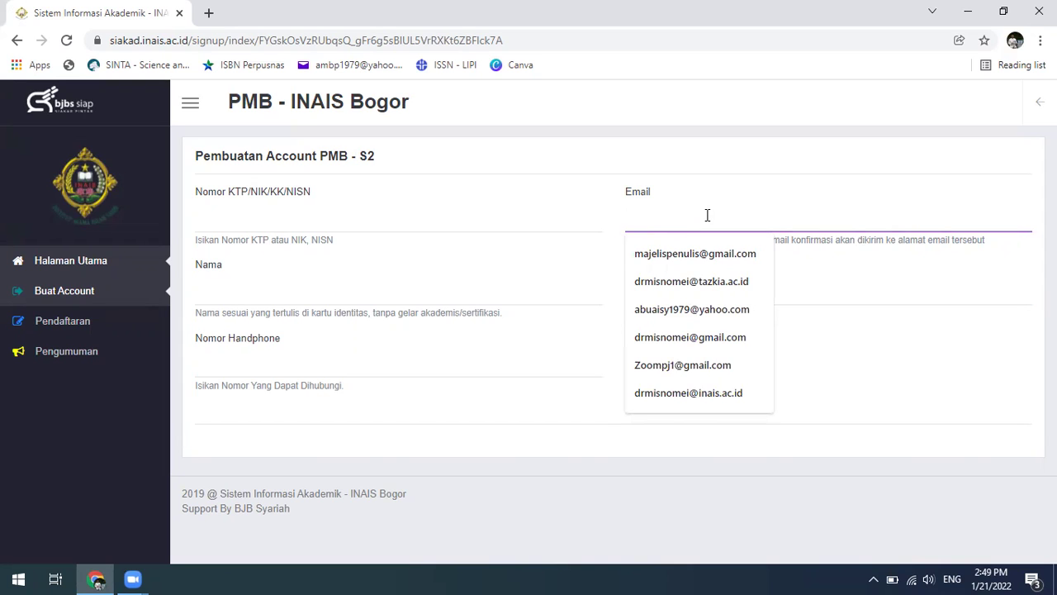
pyautogui.click(841, 285)
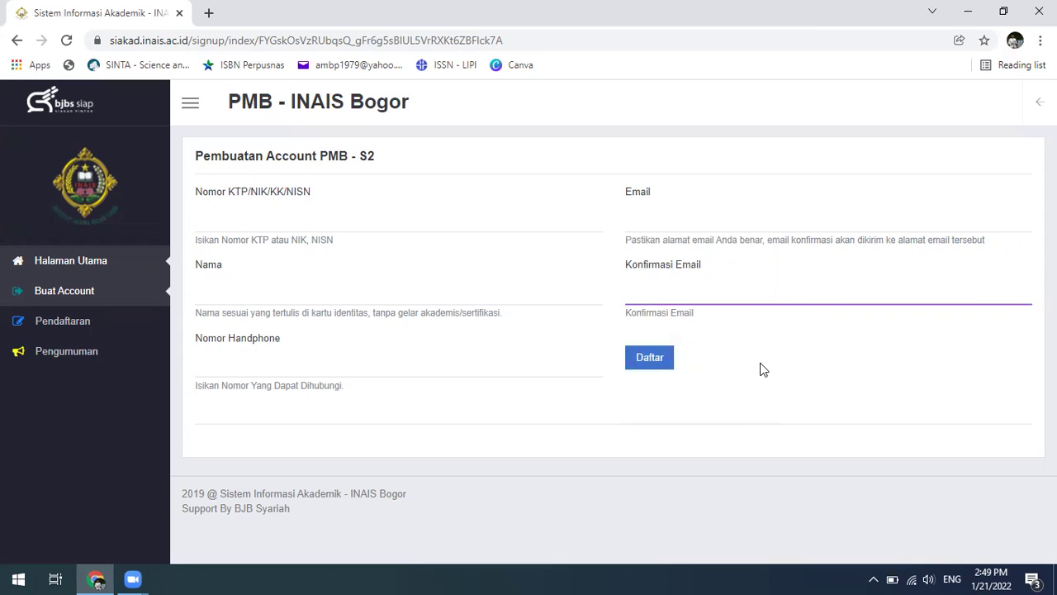
pyautogui.click(337, 217)
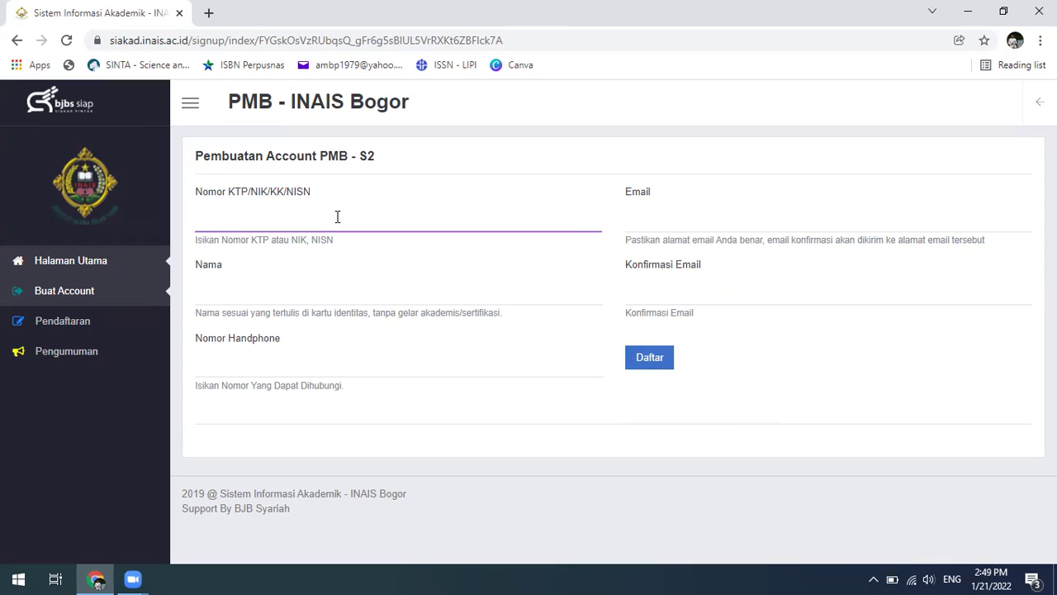
# - Enter the applicant's identity number, full name and mobile phone number on the S2 form
pyautogui.click(288, 296)
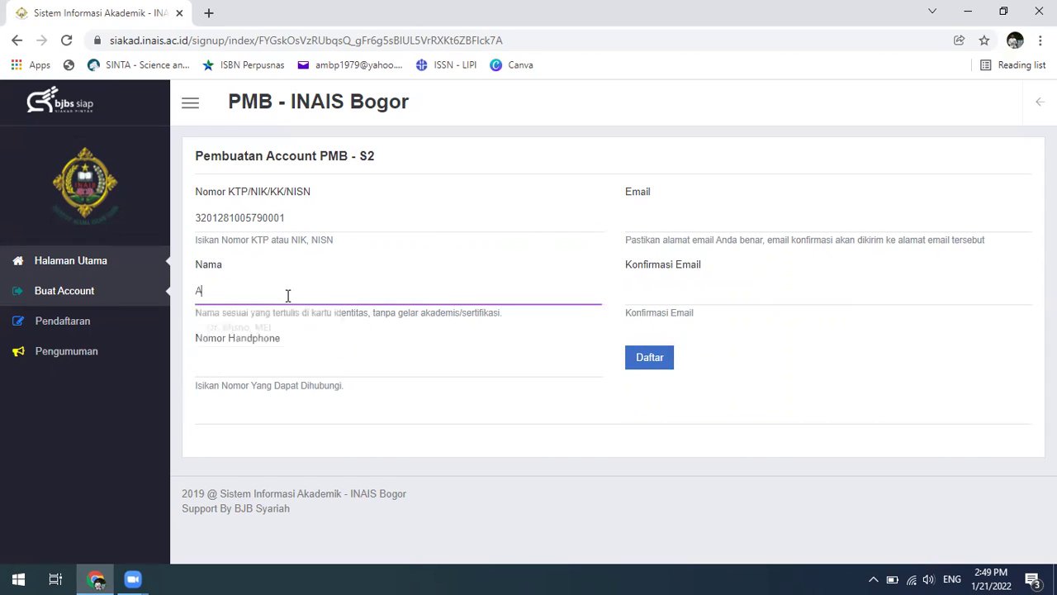
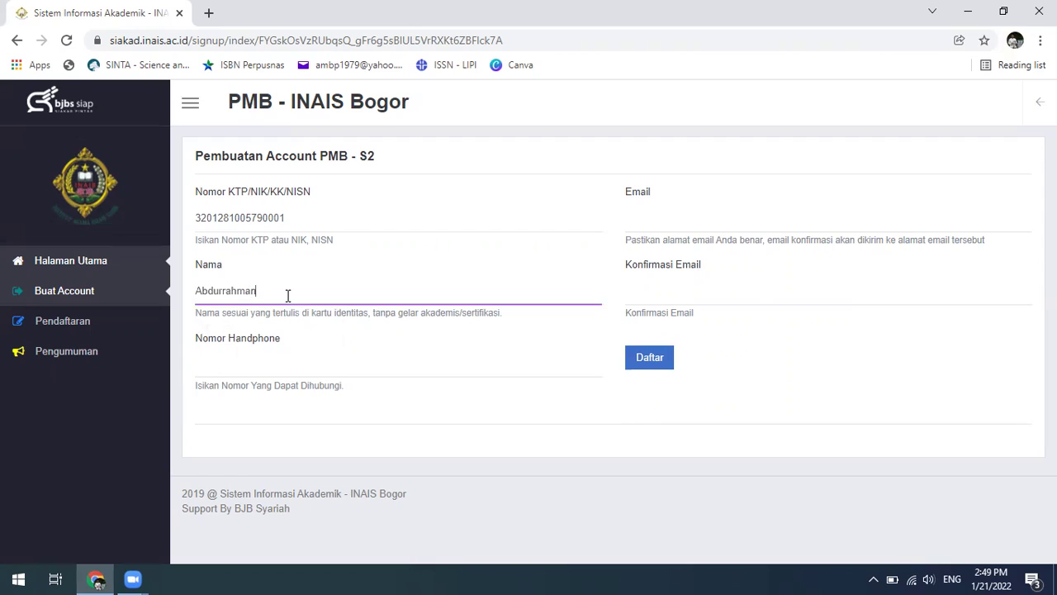
pyautogui.click(270, 370)
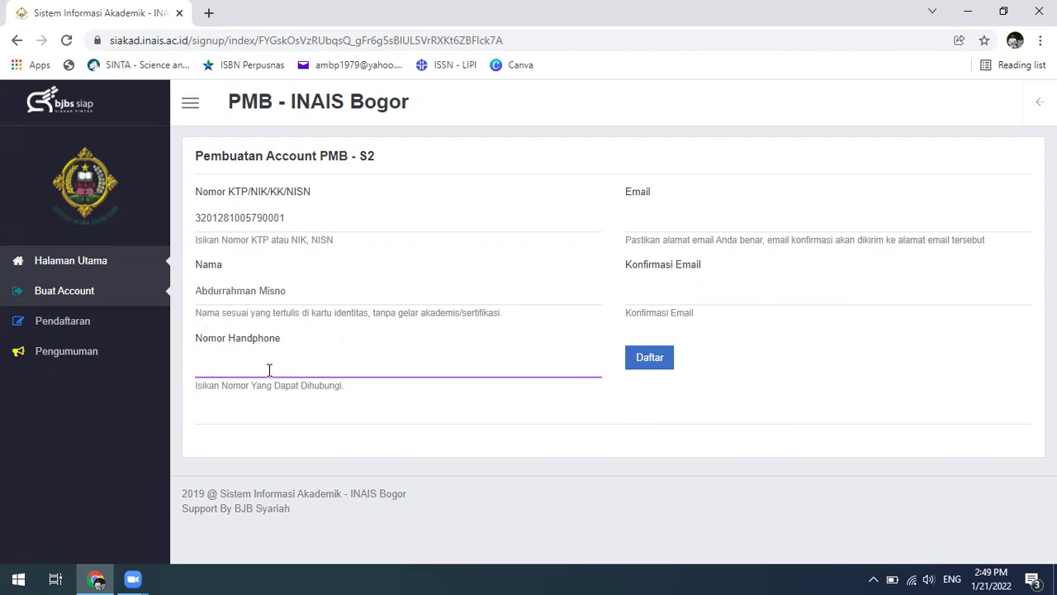
pyautogui.click(683, 223)
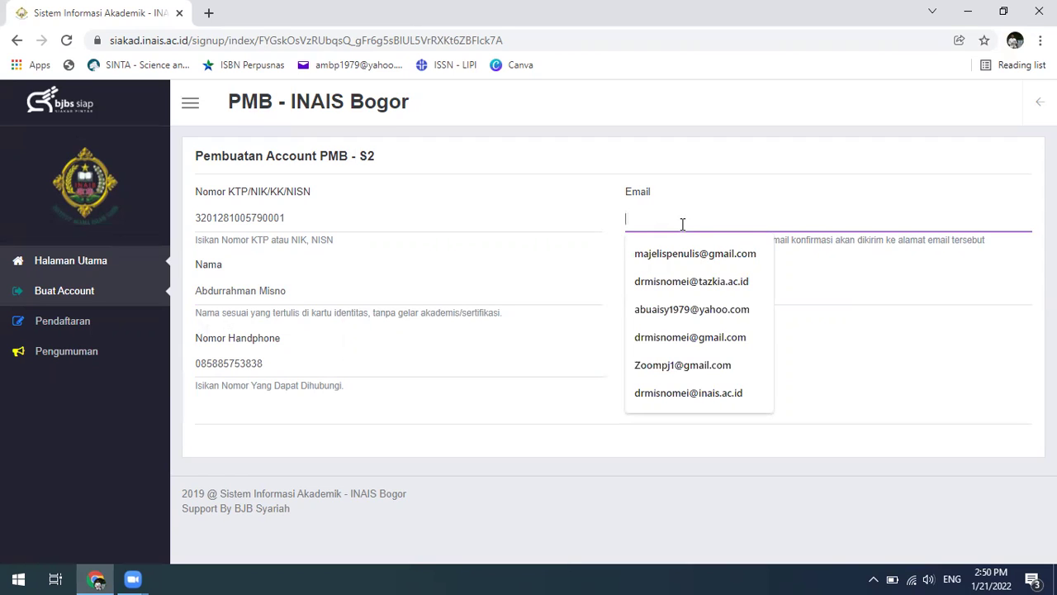
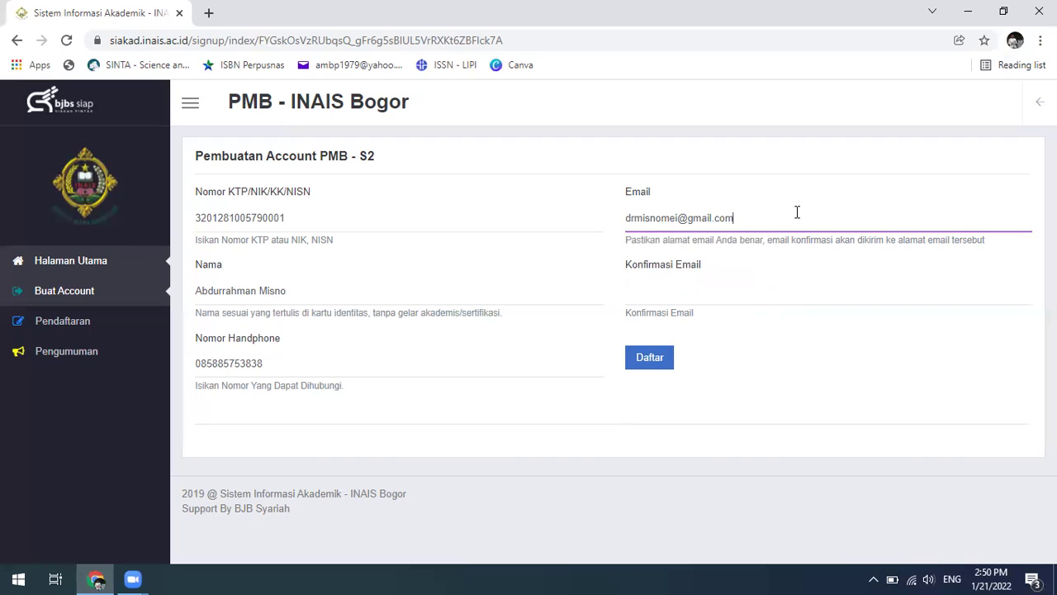
# - Type the applicant's e-mail address in Email and copy it
pyautogui.click(682, 294)
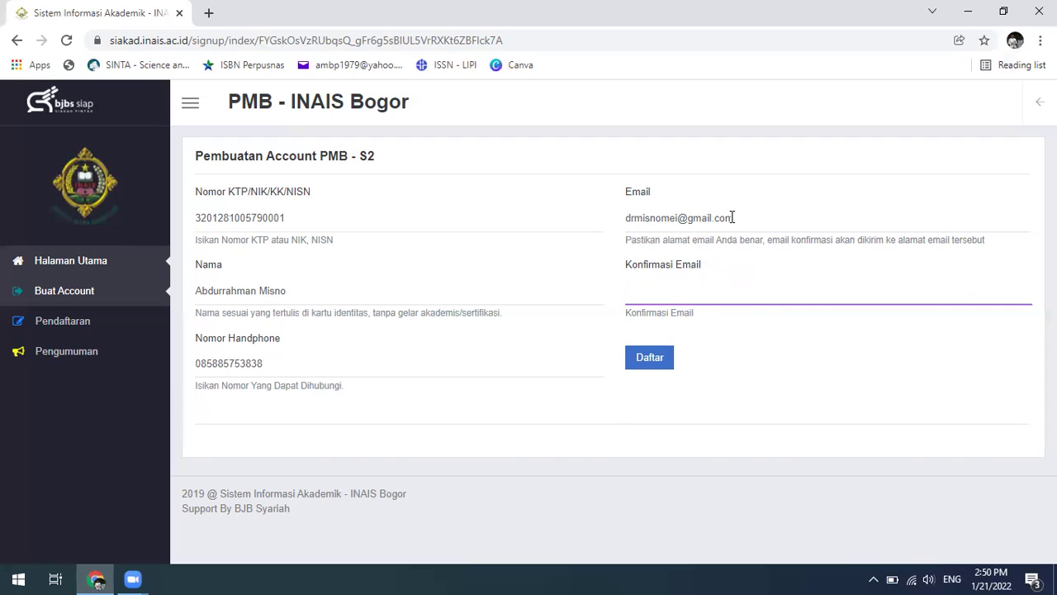
pyautogui.click(741, 217)
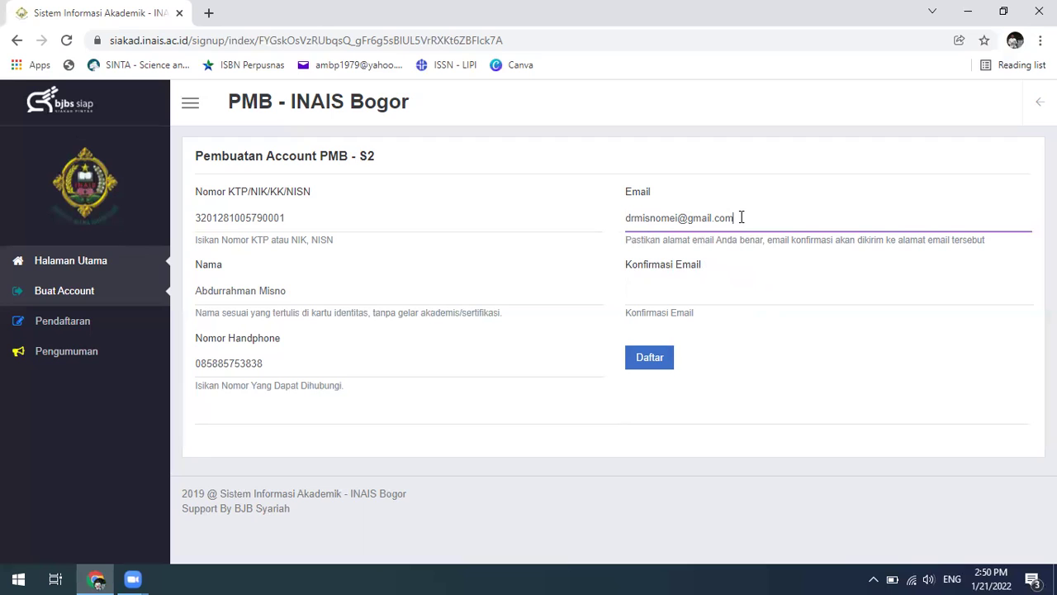
pyautogui.moveTo(741, 217); pyautogui.dragTo(601, 219)
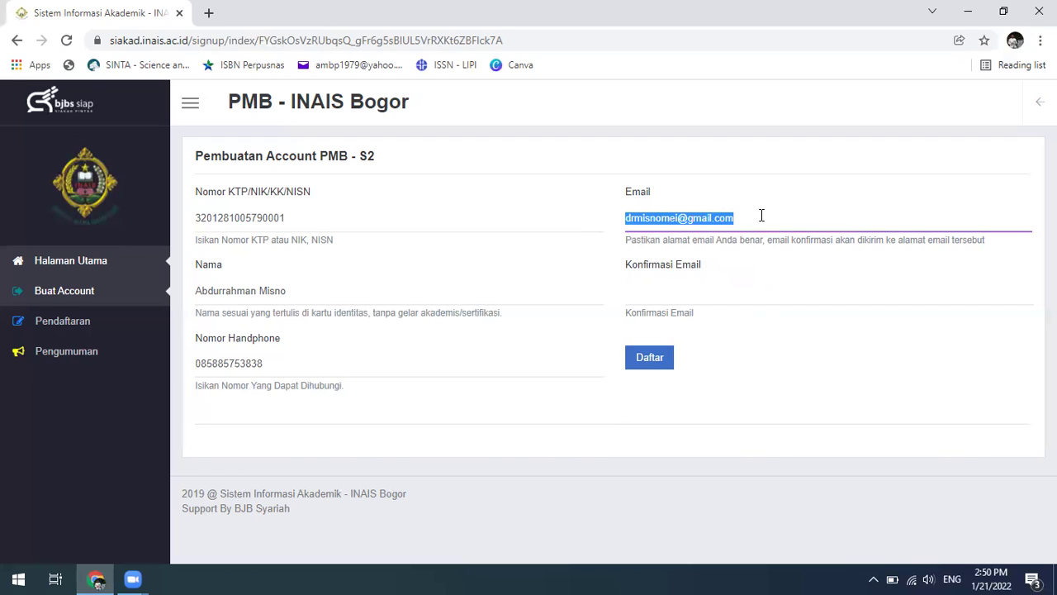
pyautogui.rightClick(711, 218)
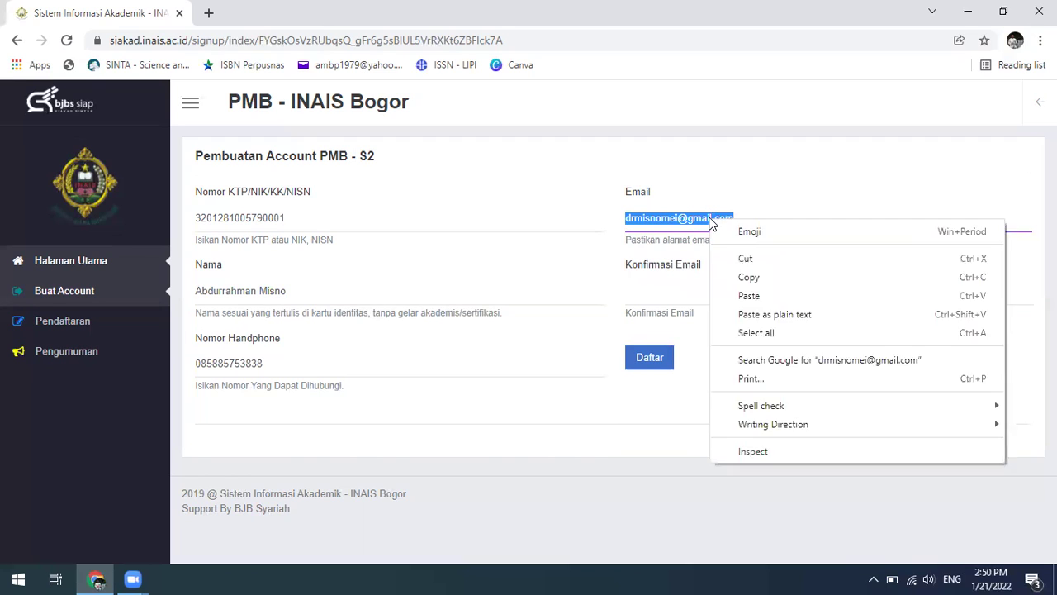
pyautogui.click(757, 278)
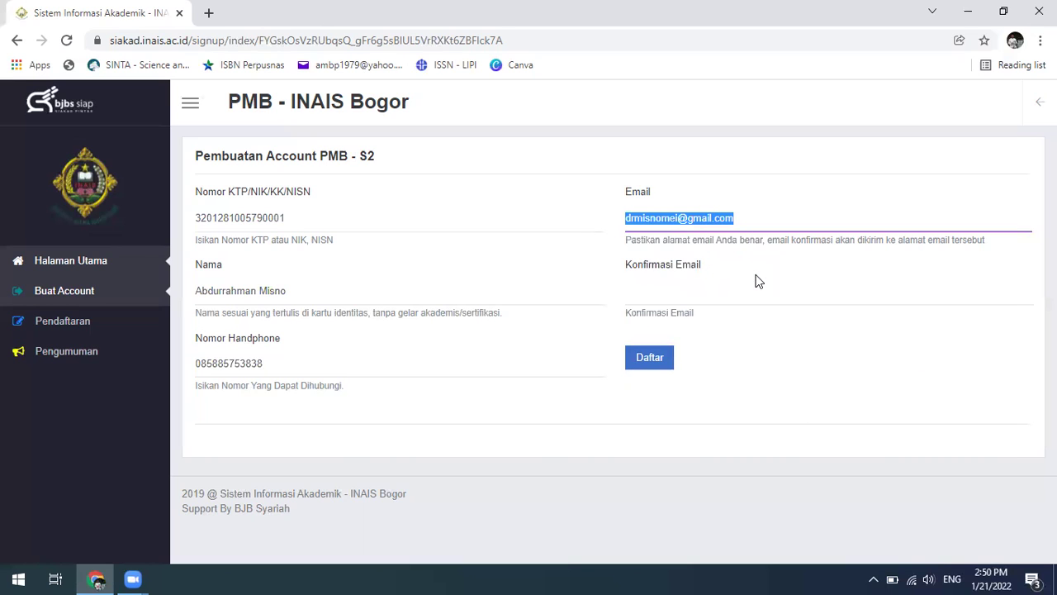
# - Paste the copied address into the Konfirmasi Email field
pyautogui.click(703, 297)
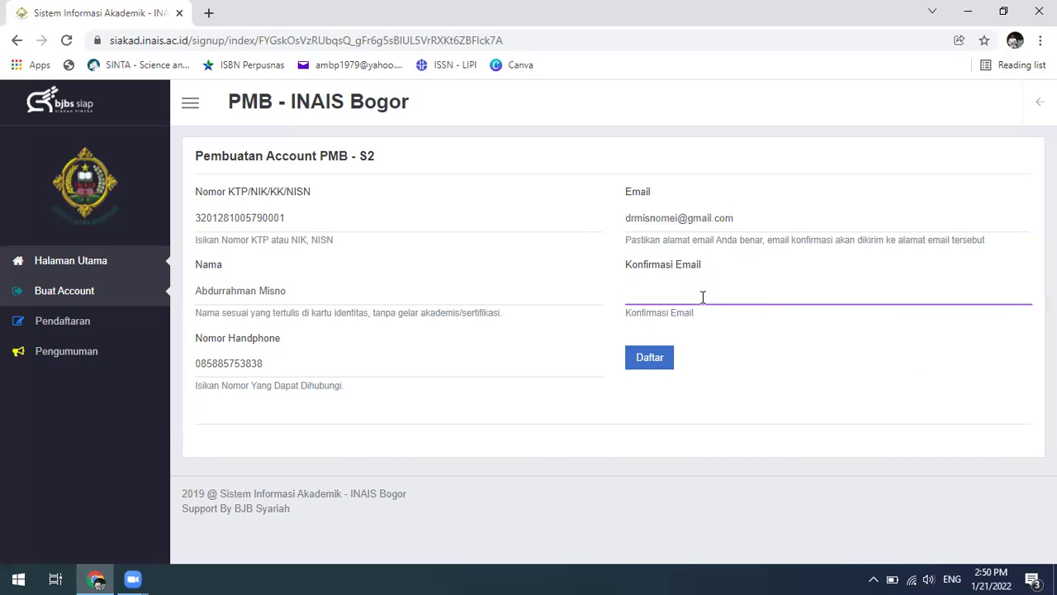
pyautogui.rightClick(691, 296)
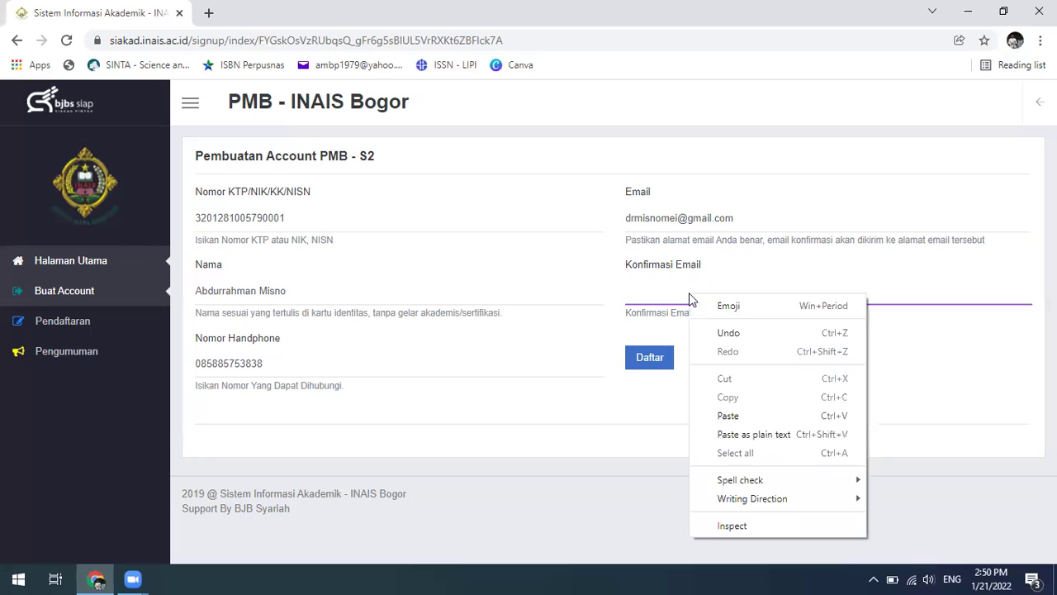
pyautogui.click(908, 294)
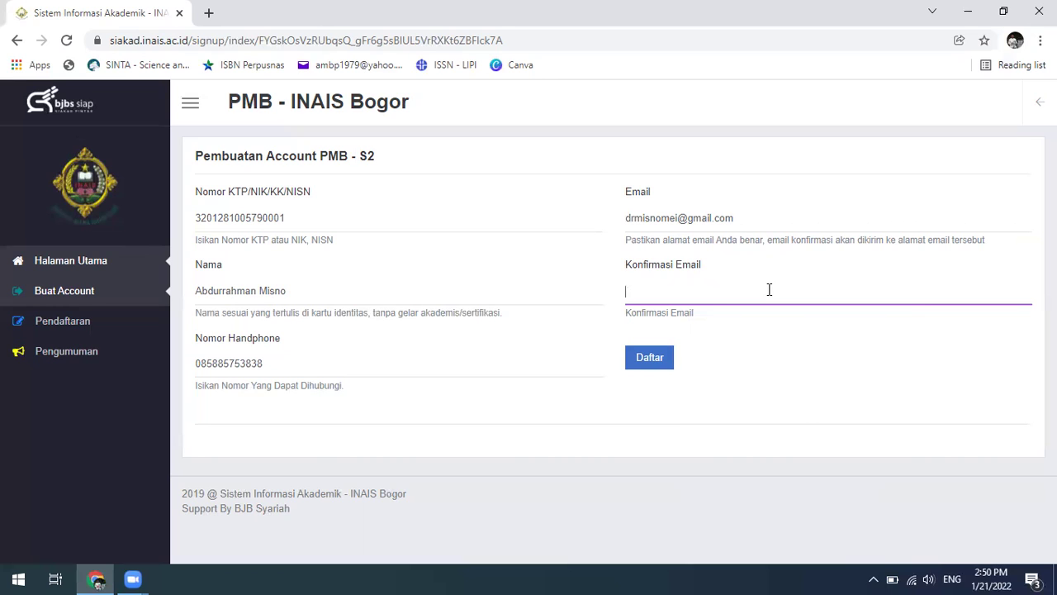
pyautogui.hotkey('ctrl', 'v')
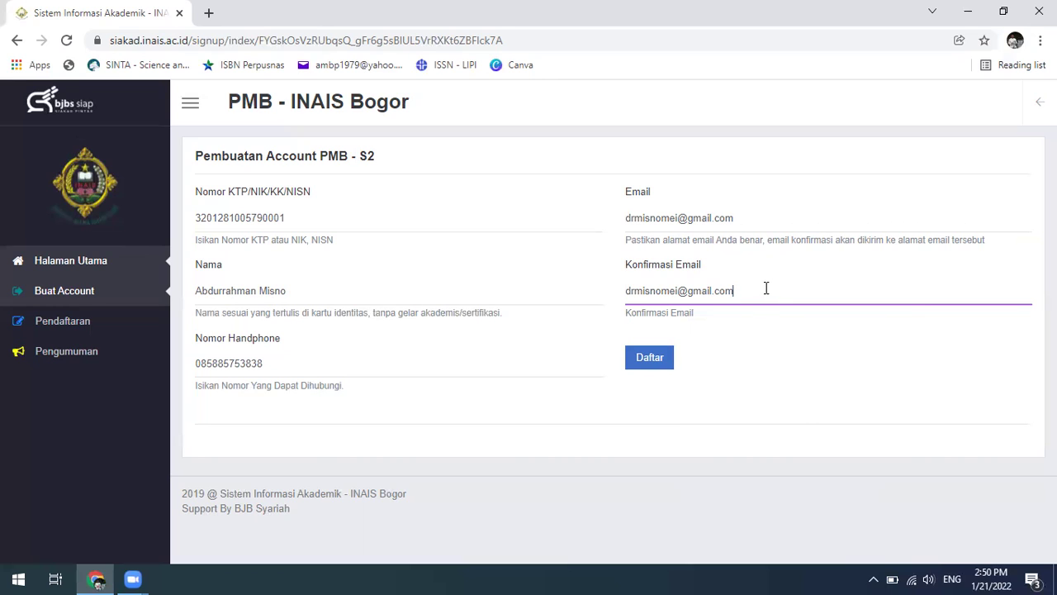
pyautogui.click(760, 334)
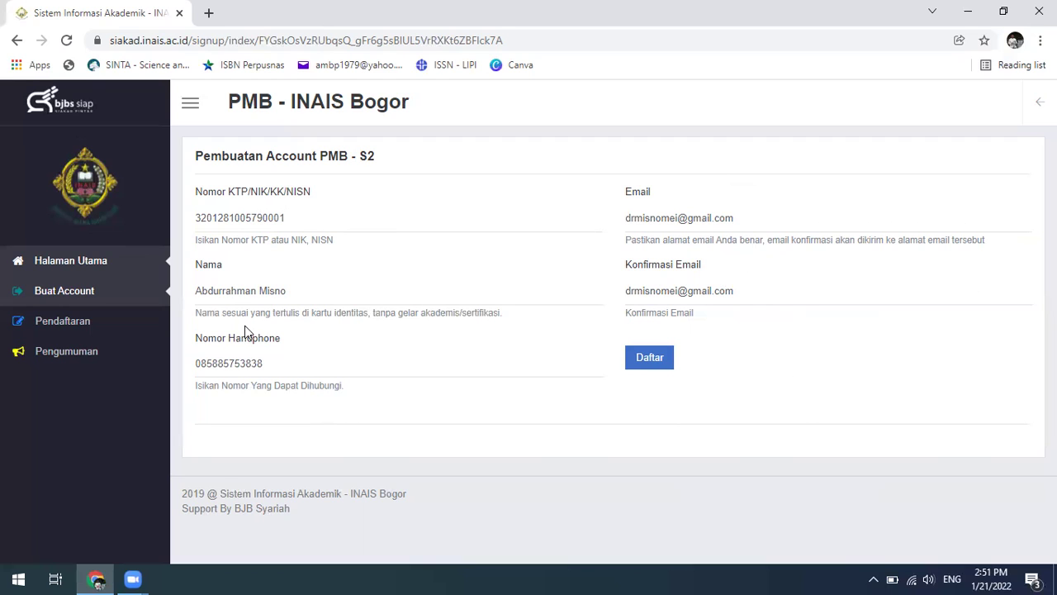
# - Submit the S2 account form with Daftar, then open a new browser tab
pyautogui.click(656, 360)
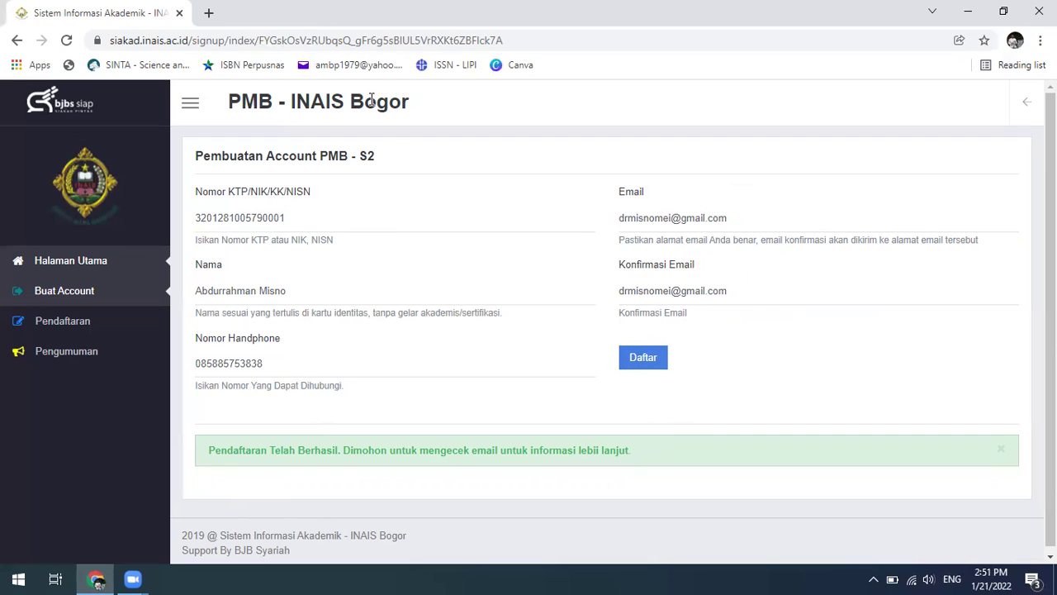
pyautogui.click(209, 14)
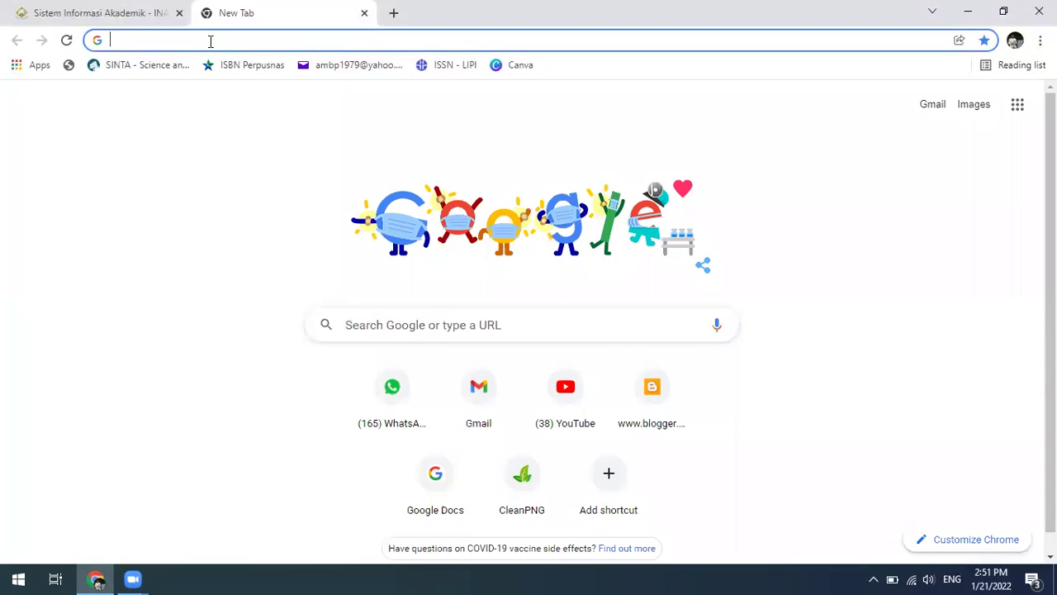
# - Open Gmail via a 'gm' search, check the signed-in profile, then return to the PMB tab
pyautogui.write('gm')
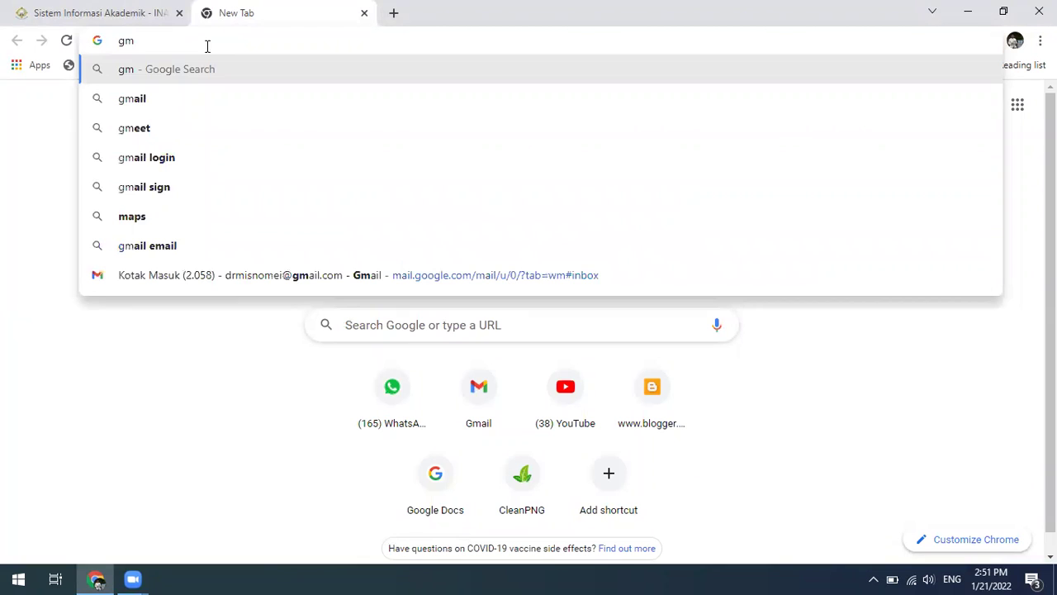
pyautogui.click(150, 103)
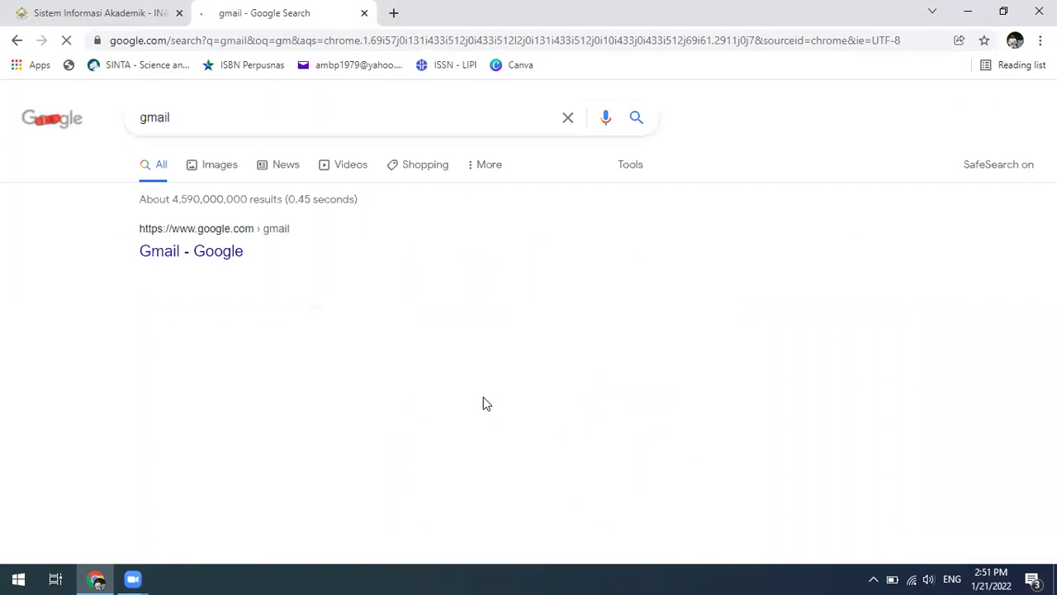
pyautogui.click(198, 258)
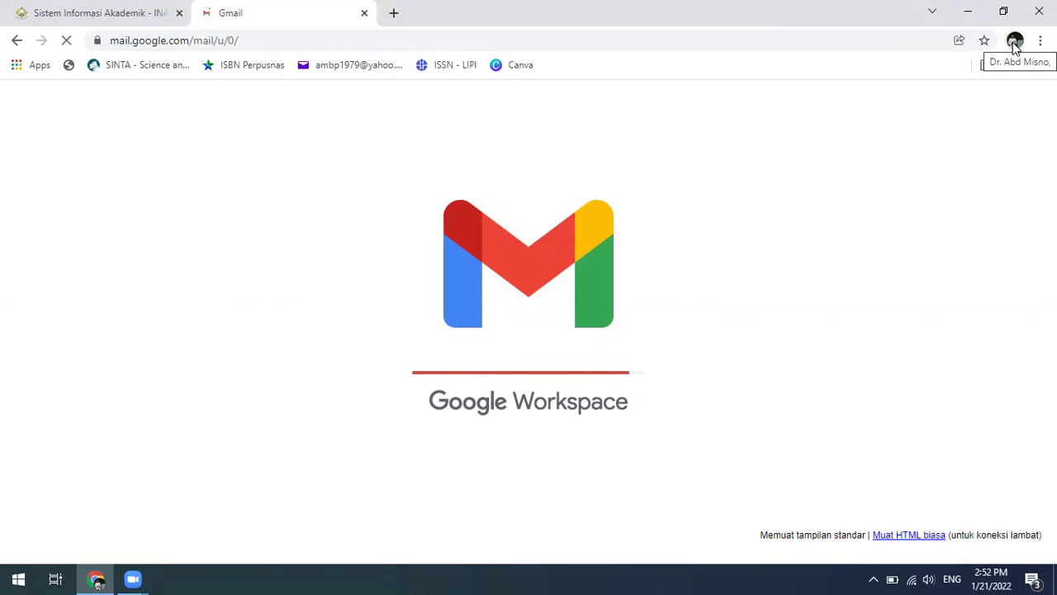
pyautogui.click(1015, 42)
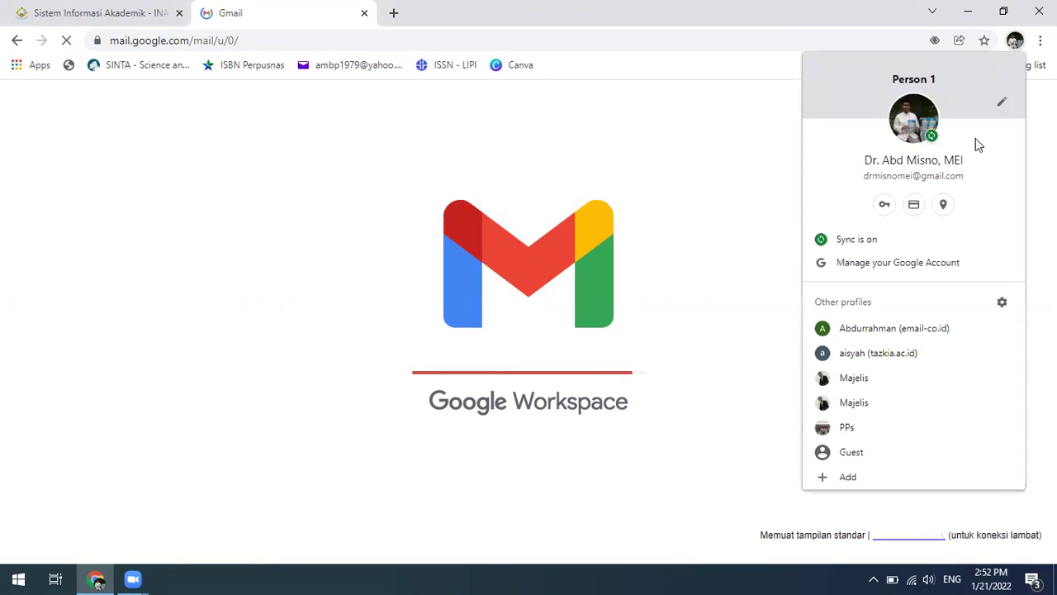
pyautogui.click(1017, 47)
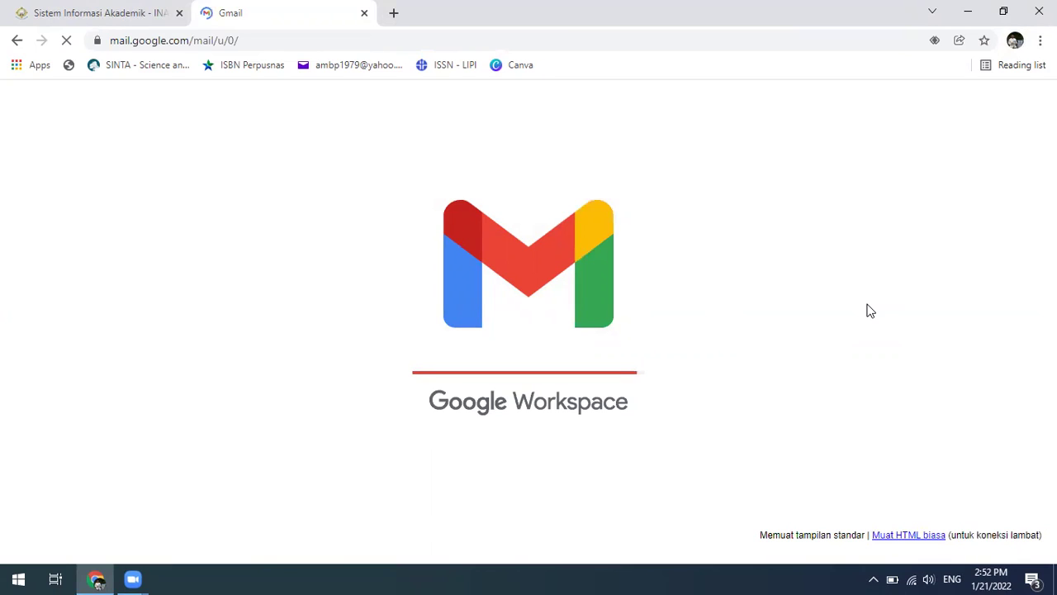
pyautogui.click(71, 17)
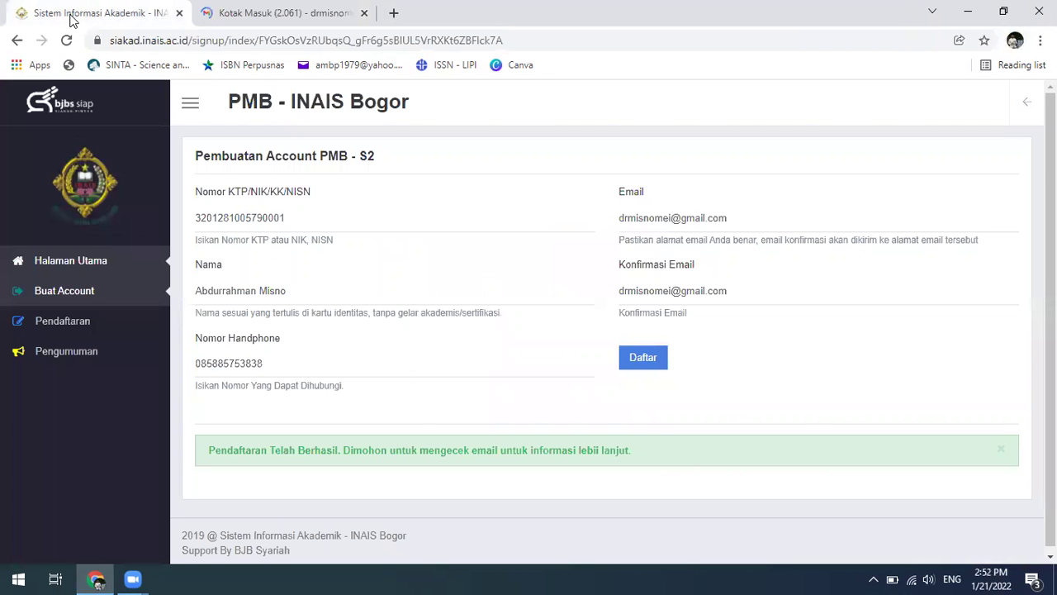
# - Refresh the Gmail inbox for new mail, then switch back to the SIAKAD tab
pyautogui.click(291, 11)
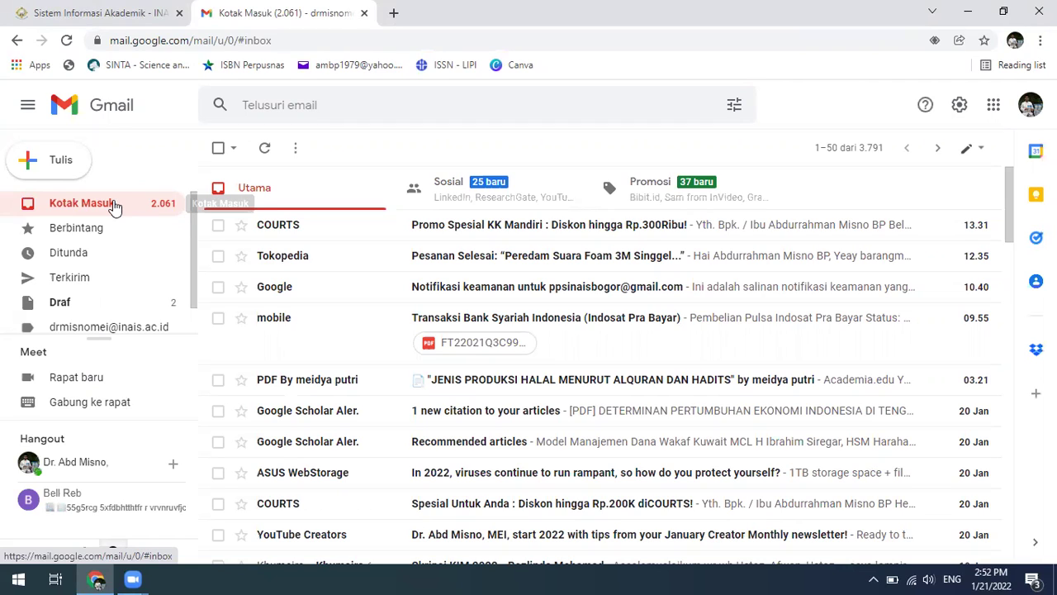
pyautogui.click(115, 207)
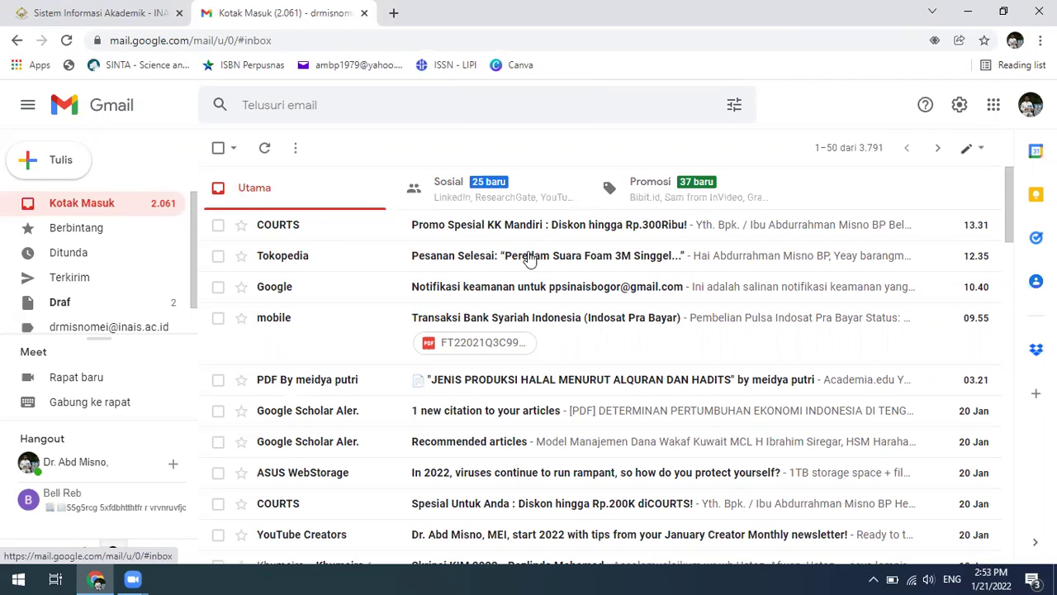
pyautogui.click(123, 205)
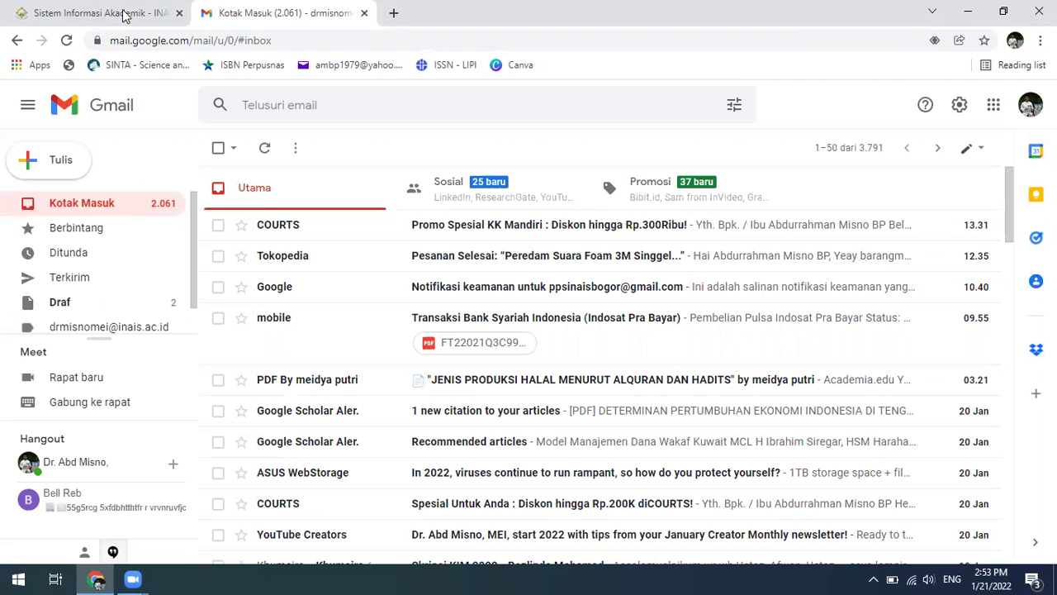
pyautogui.click(124, 15)
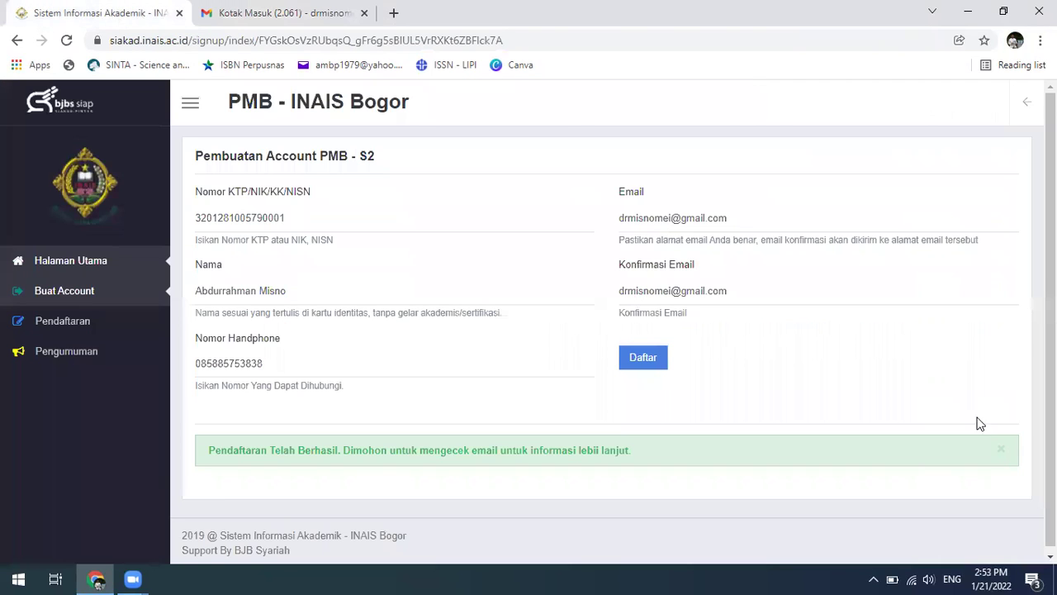
pyautogui.scroll(-1, 611, 331)
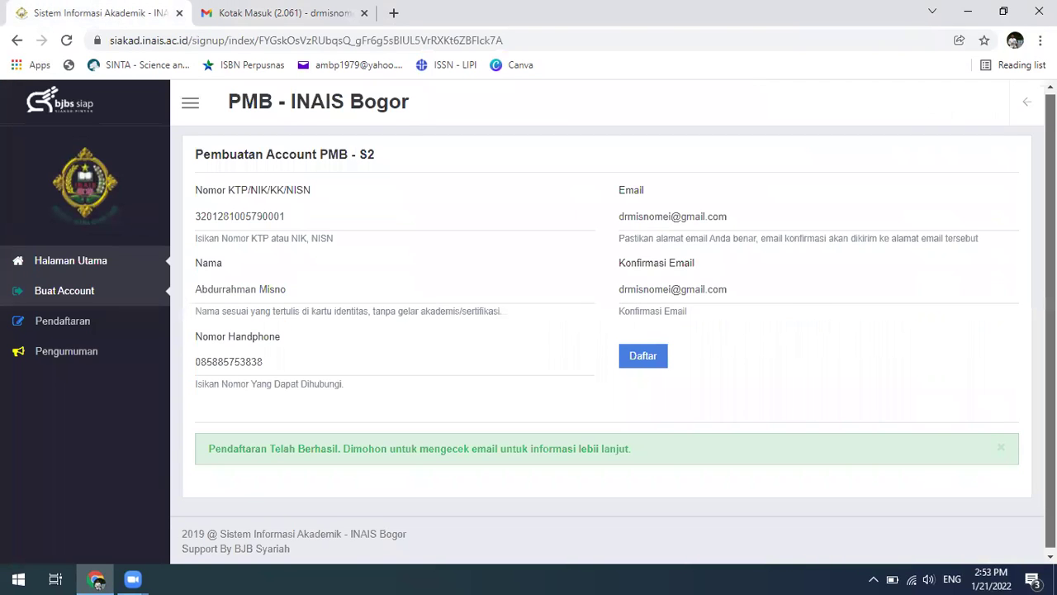
pyautogui.scroll(-1, 618, 331)
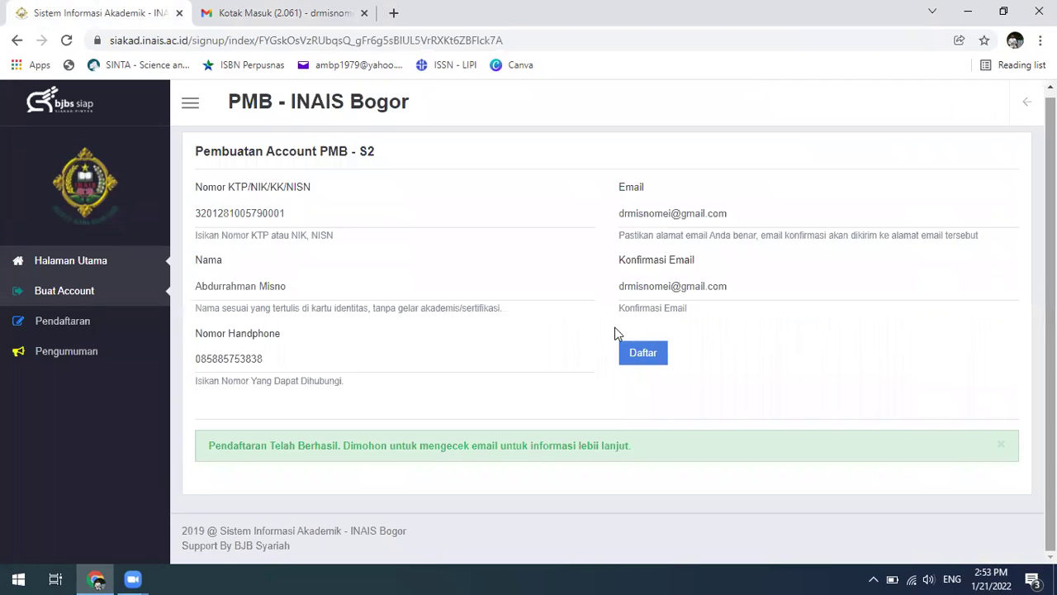
pyautogui.click(68, 325)
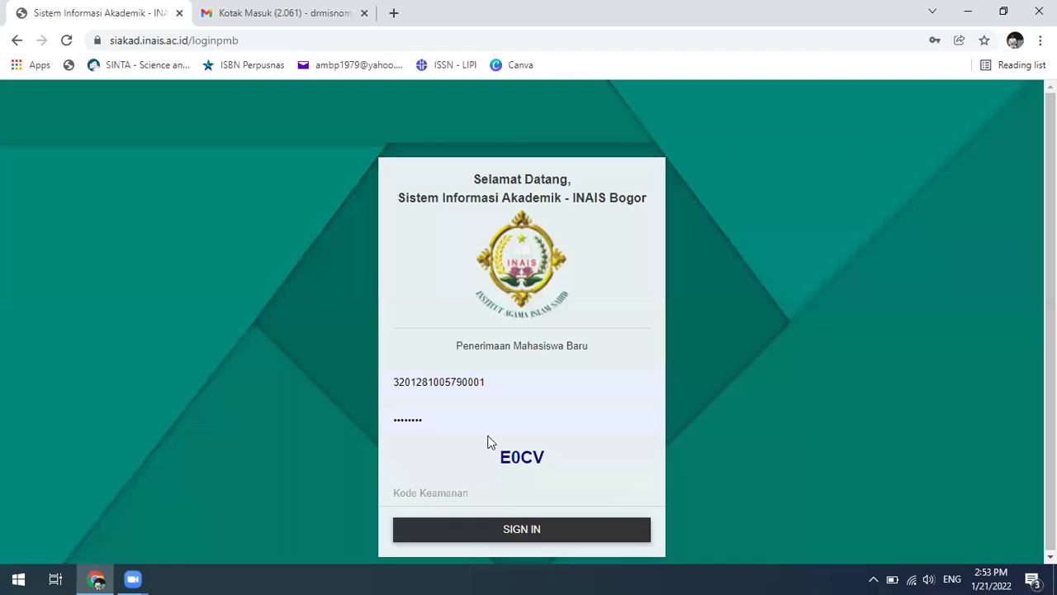
pyautogui.click(17, 42)
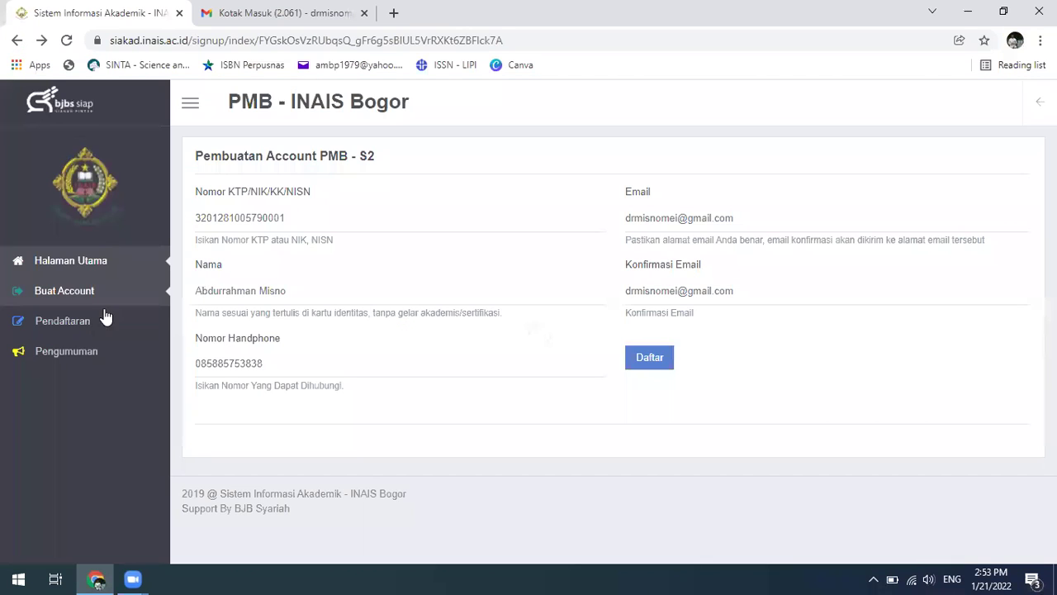
pyautogui.click(80, 362)
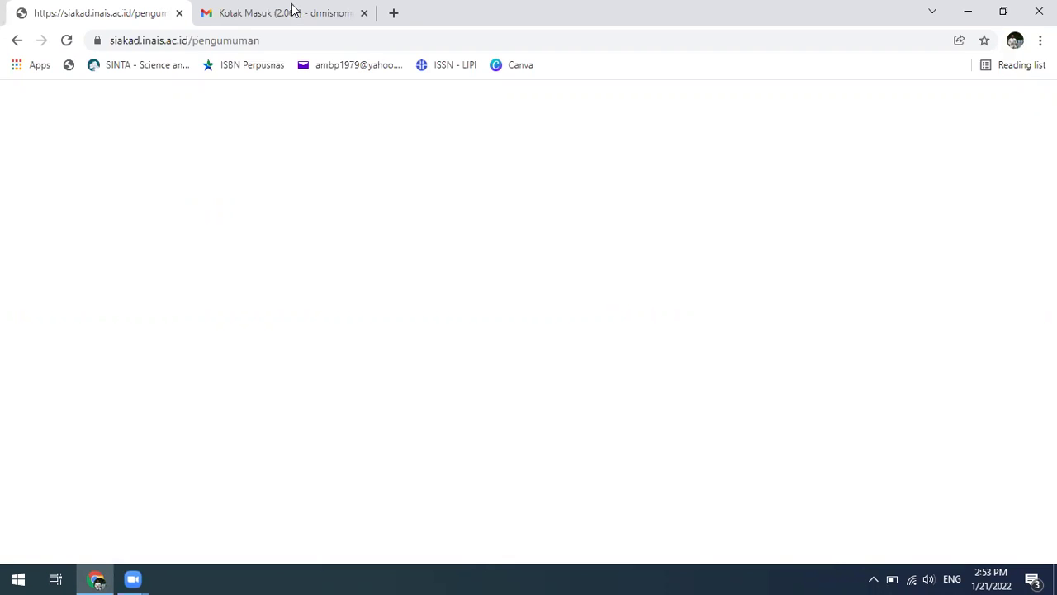
pyautogui.click(293, 10)
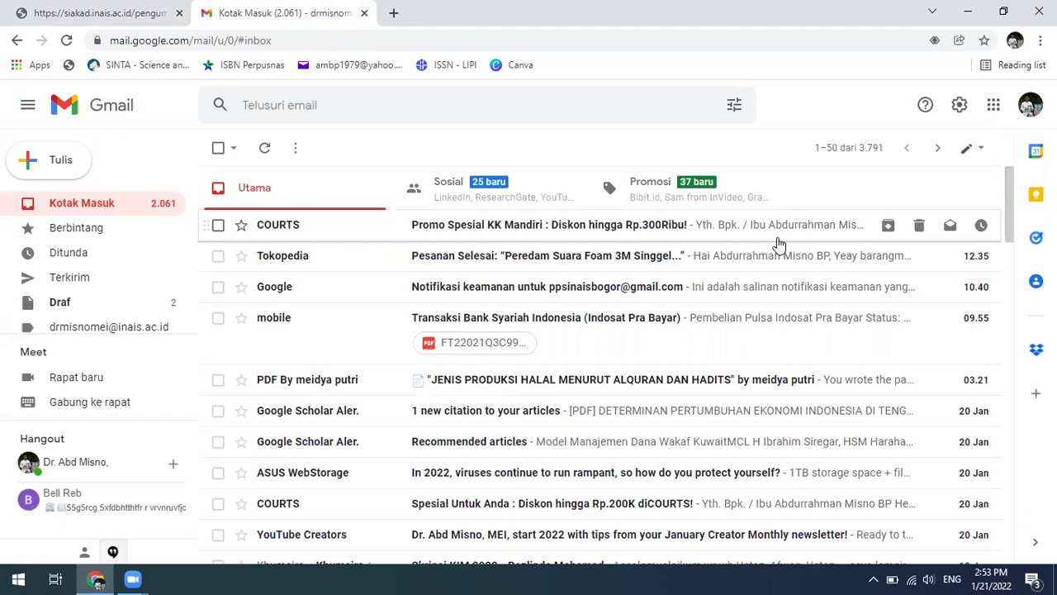
pyautogui.click(113, 14)
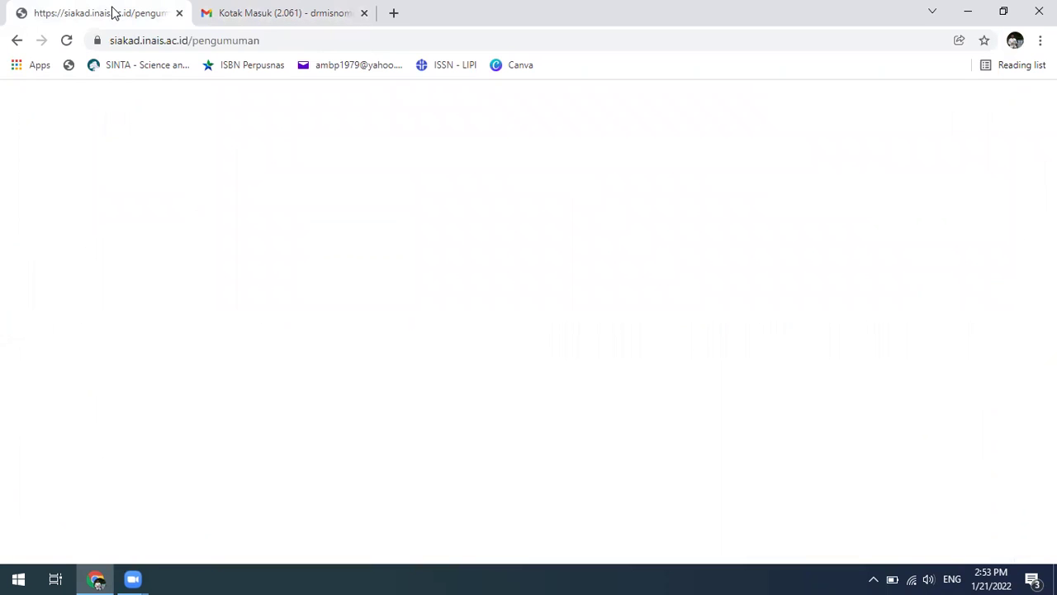
pyautogui.click(17, 40)
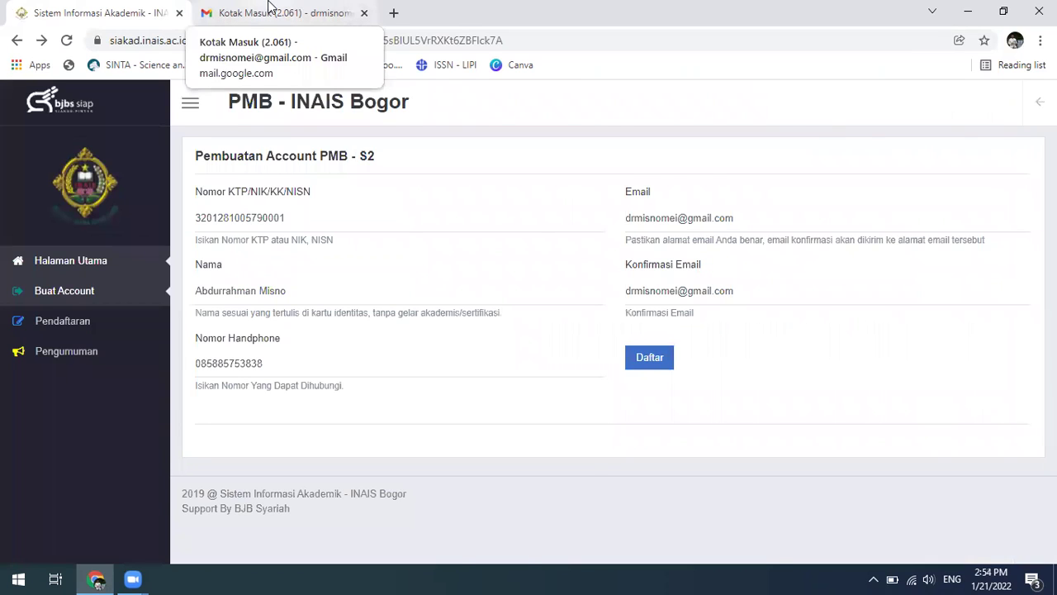
# - Browse the Promosi, Sosial and Utama Gmail categories and refresh the inbox
pyautogui.click(269, 10)
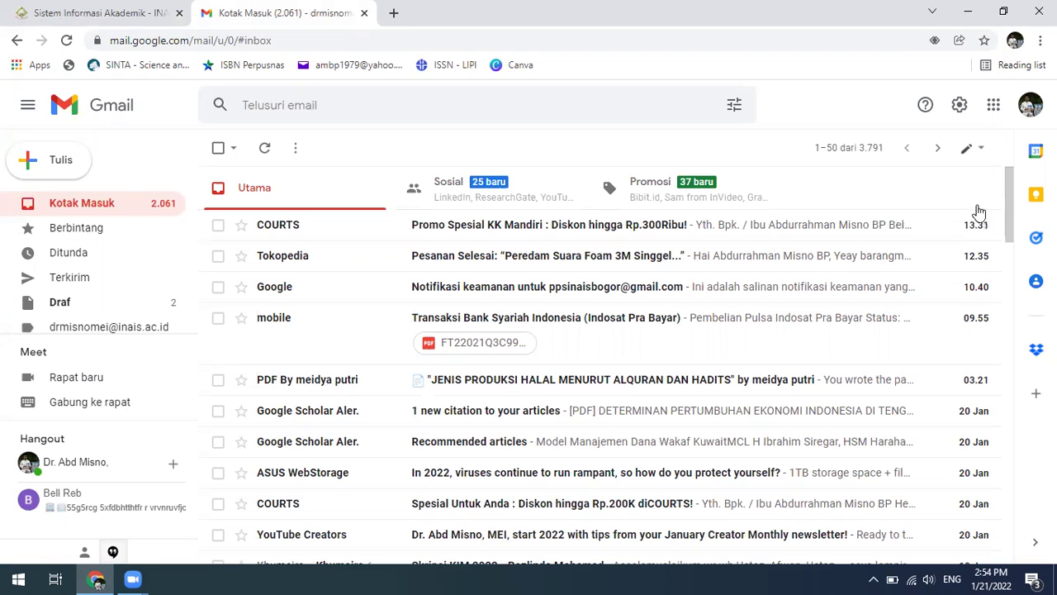
pyautogui.click(663, 198)
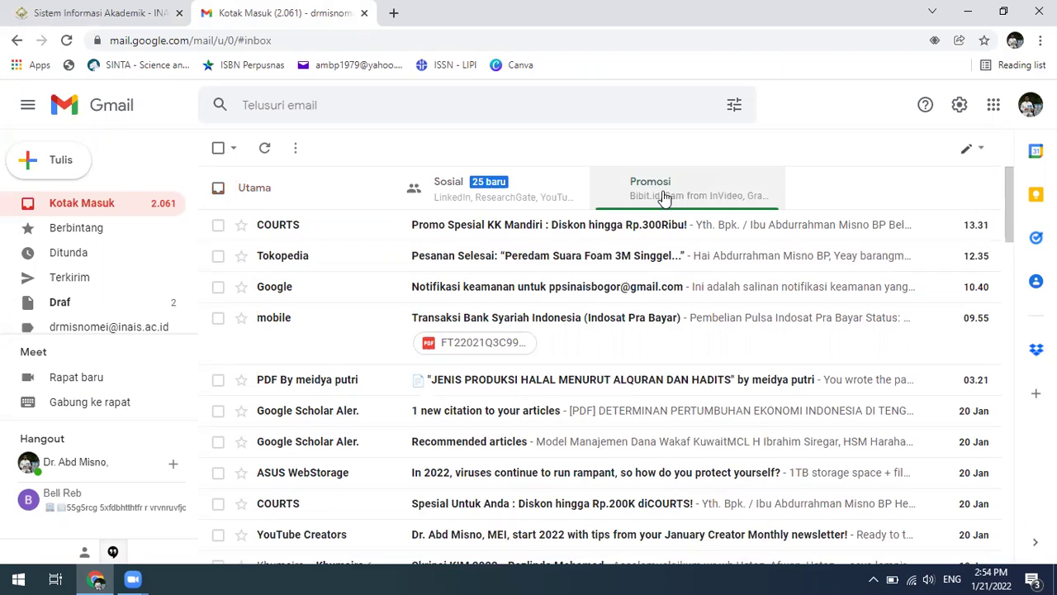
pyautogui.click(489, 190)
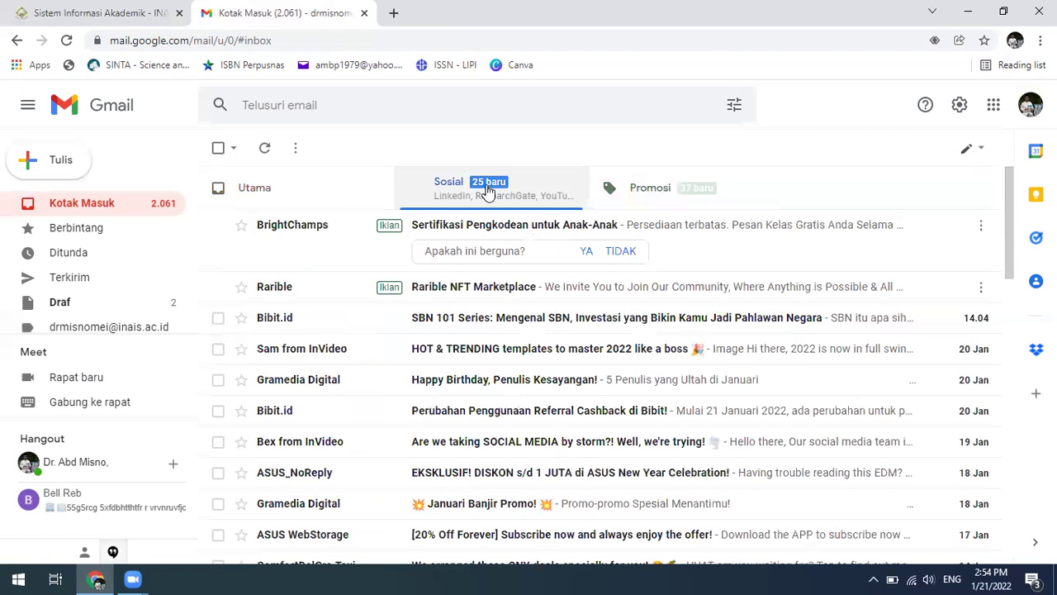
pyautogui.click(290, 186)
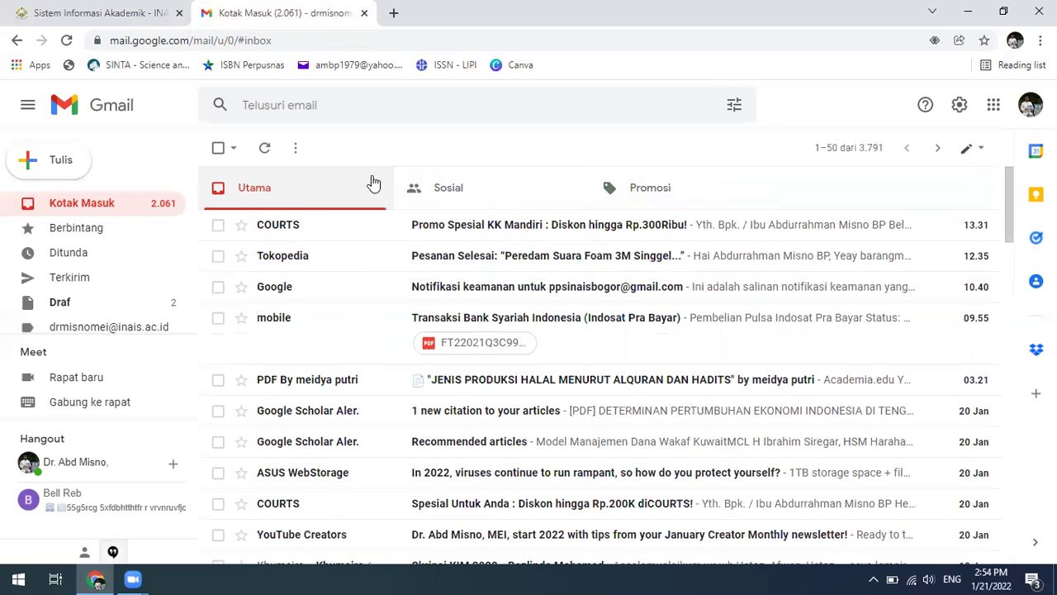
pyautogui.click(116, 209)
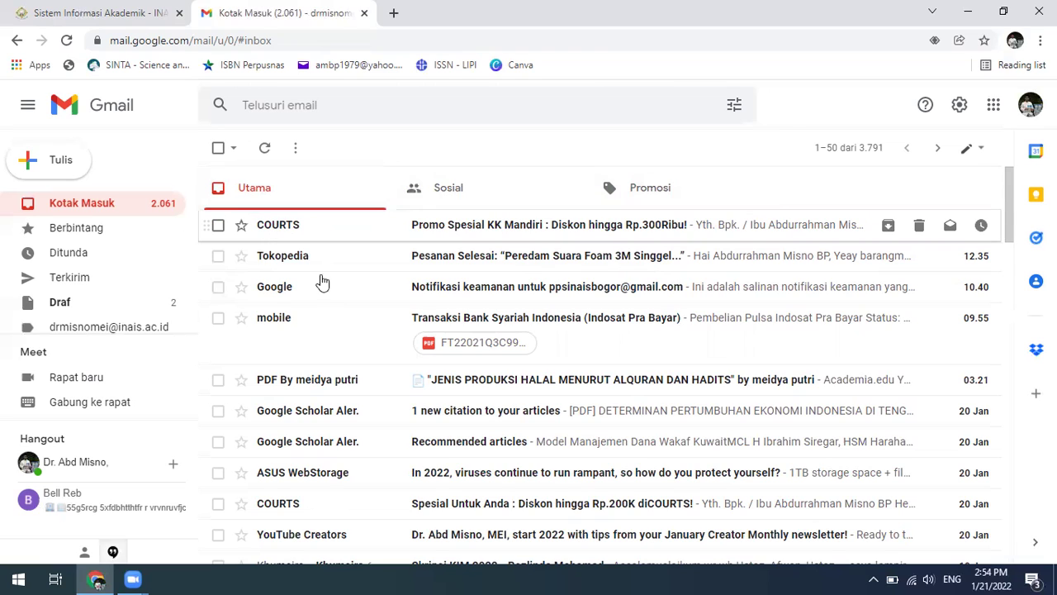
# - Check the signed-in account, recheck Sosial, Promosi and Utama, then return to the SIAKAD tab
pyautogui.click(1030, 106)
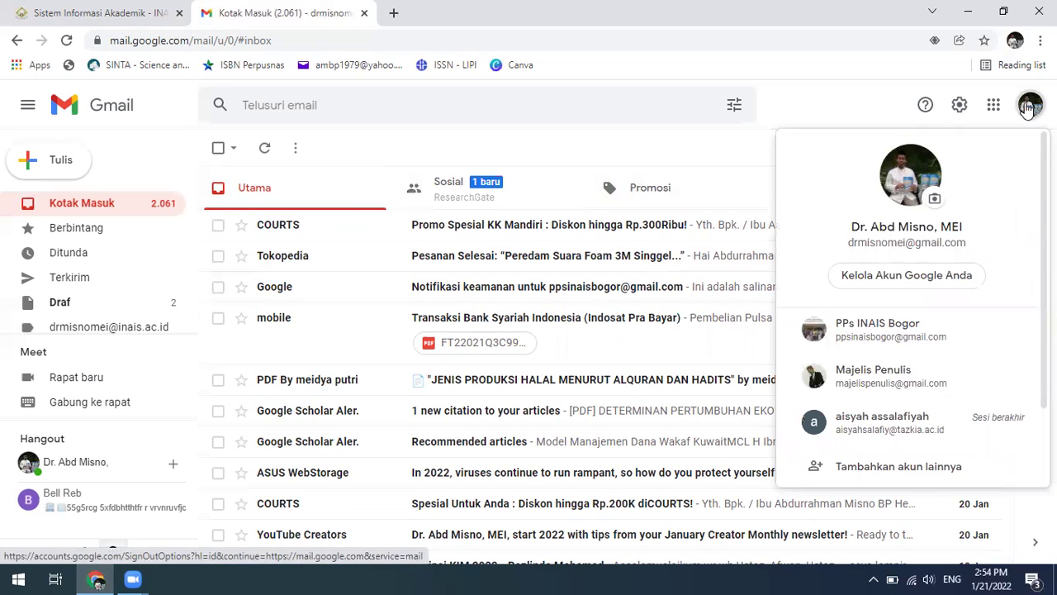
pyautogui.click(503, 195)
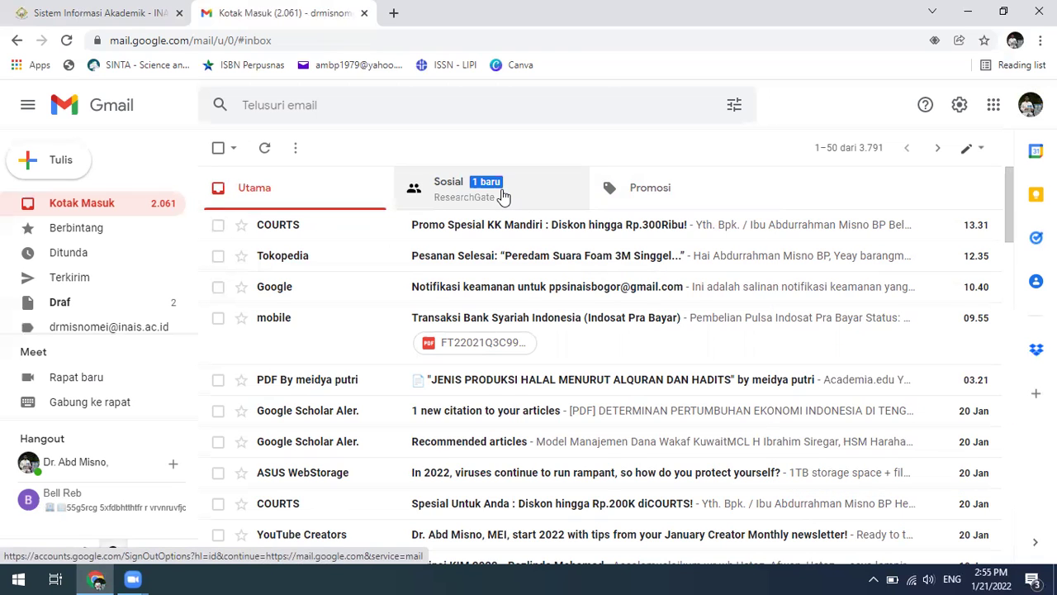
pyautogui.click(503, 195)
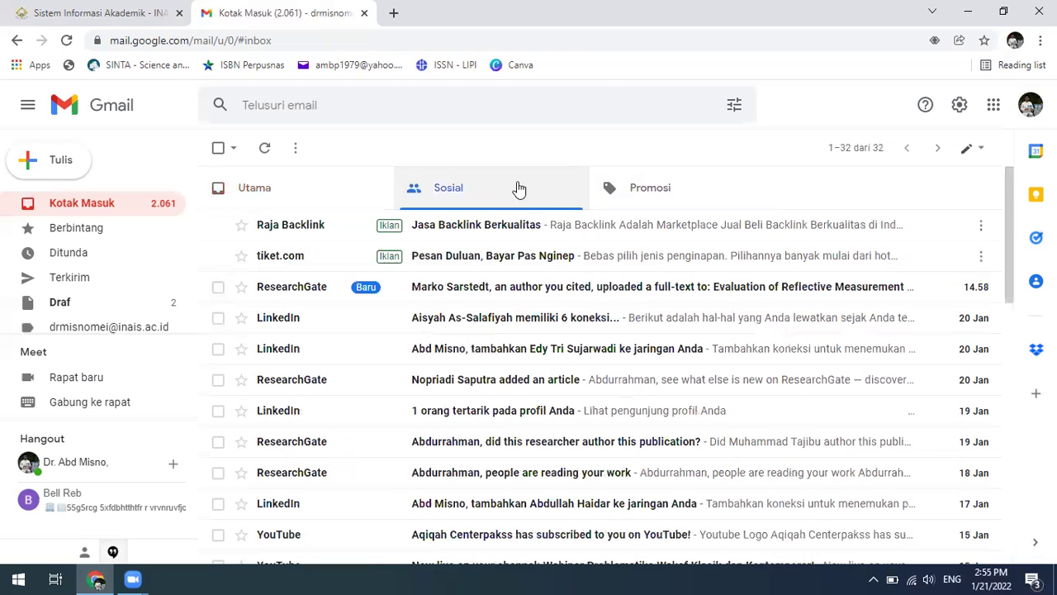
pyautogui.click(650, 197)
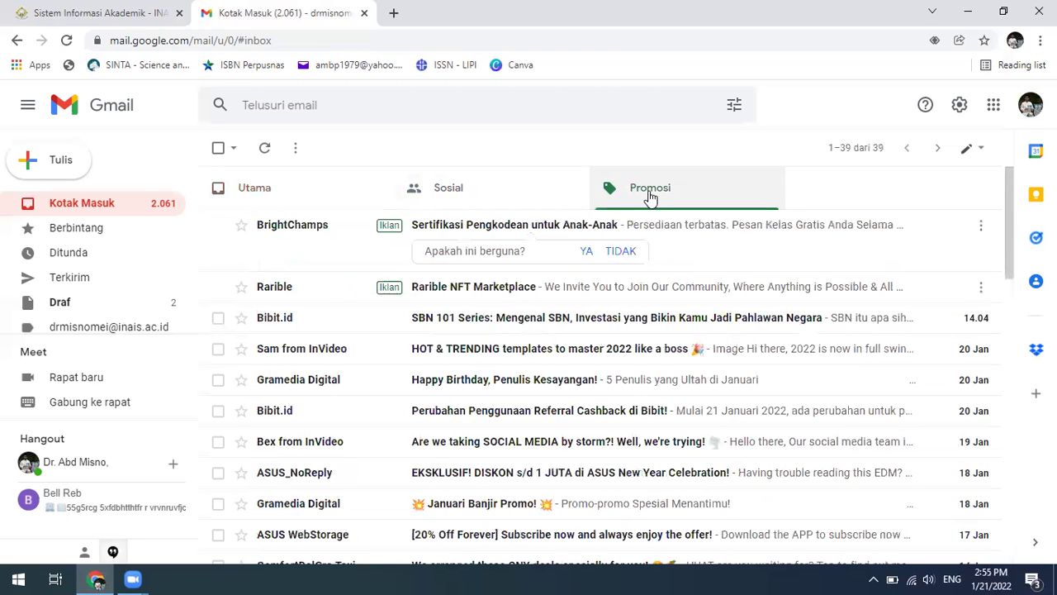
pyautogui.click(306, 195)
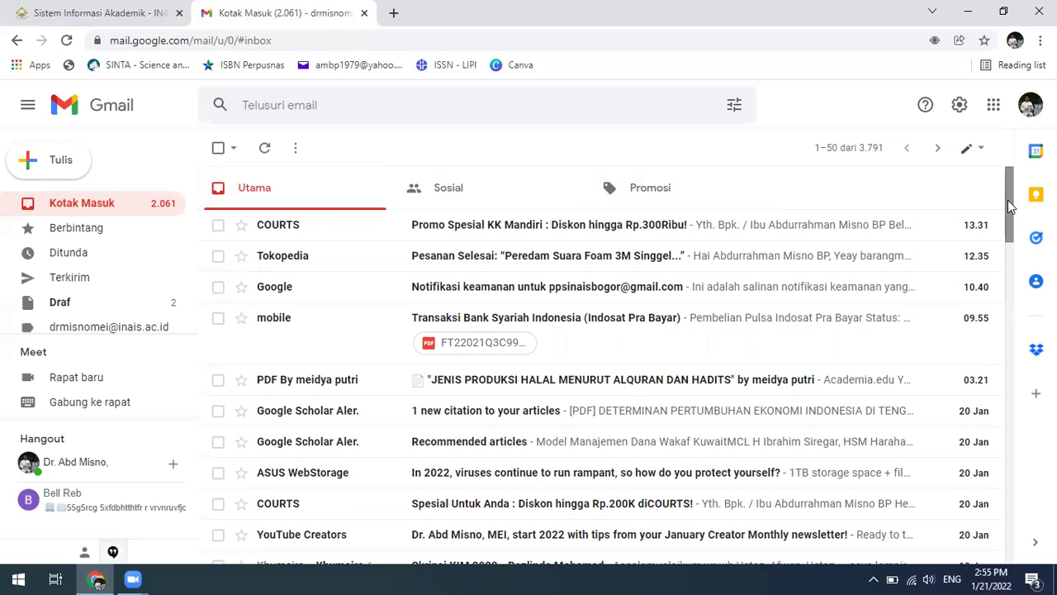
pyautogui.click(58, 15)
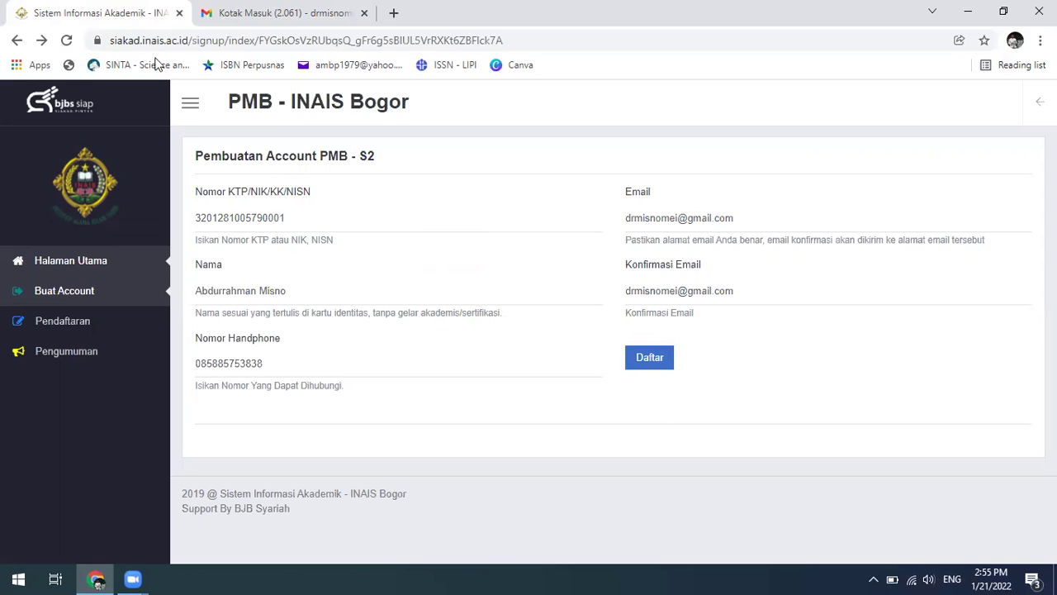
# - Navigate back to the siakad.inais.ac.id signup page
pyautogui.click(17, 43)
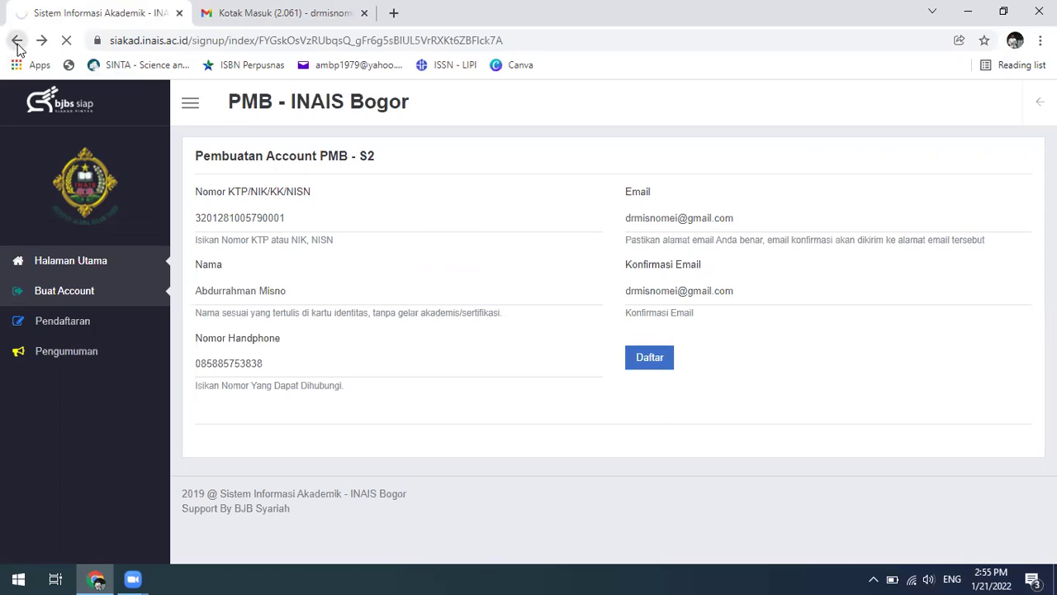